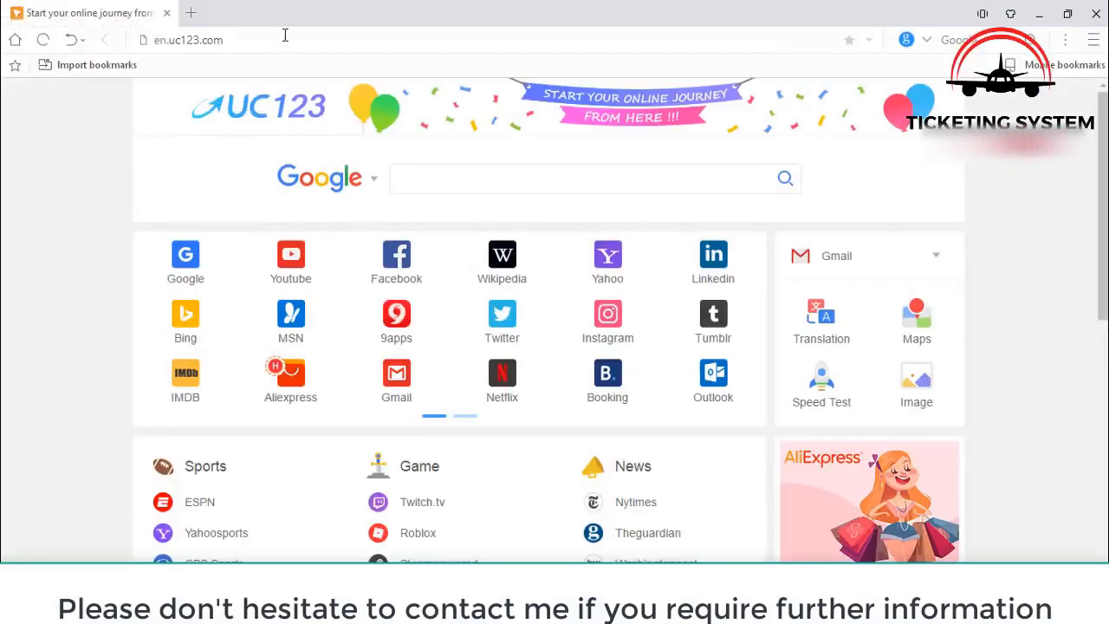
pyautogui.click(286, 36)
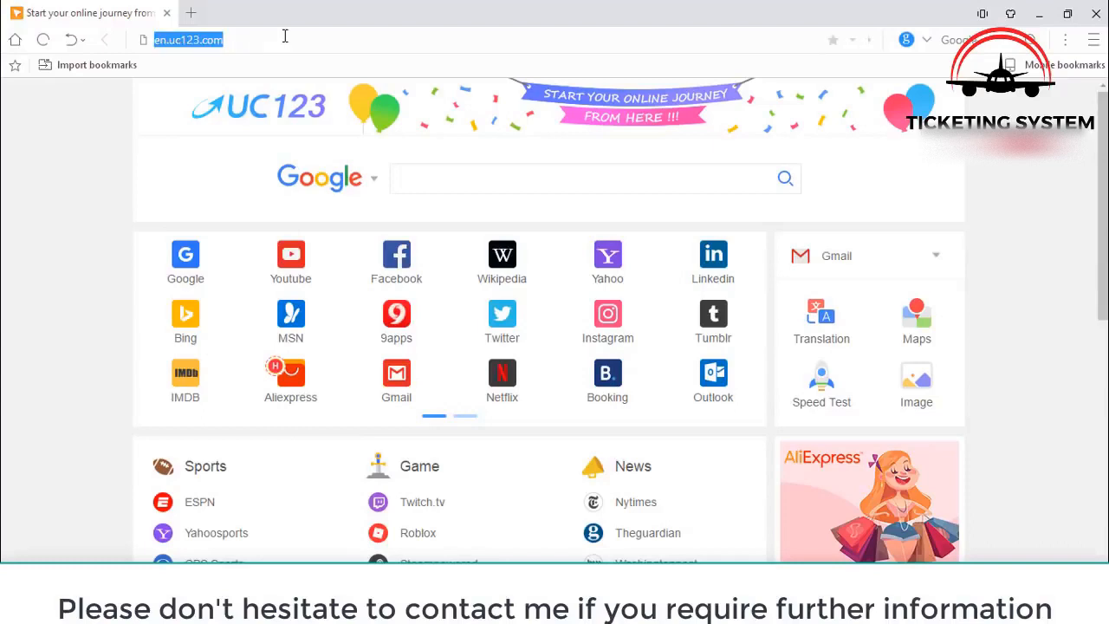
pyautogui.write('www.airblue.com/Agents')
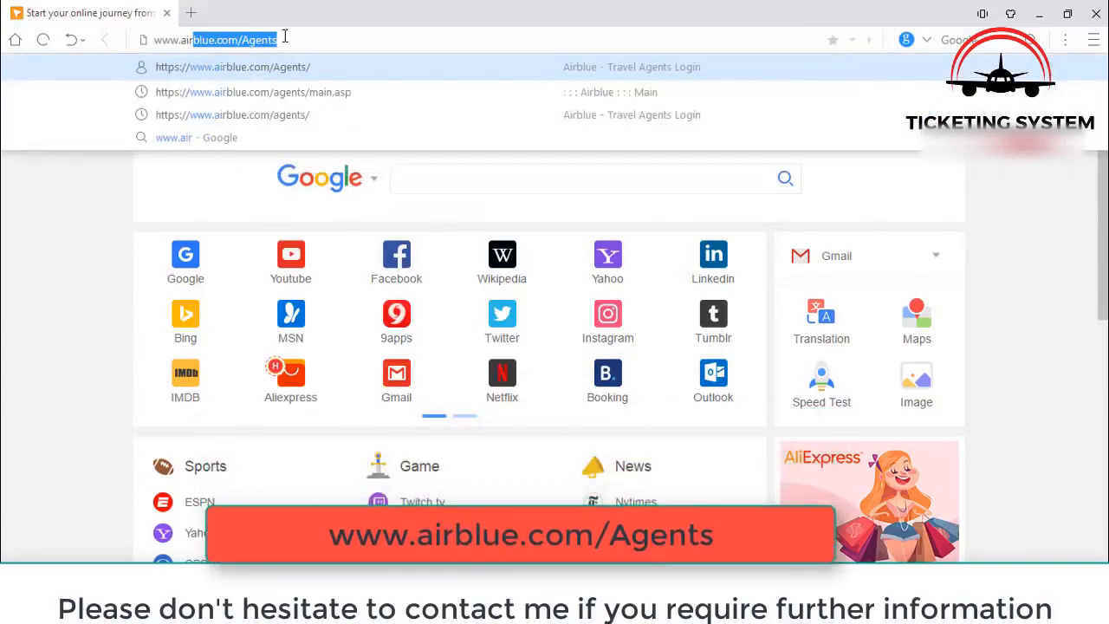
pyautogui.press('Return')
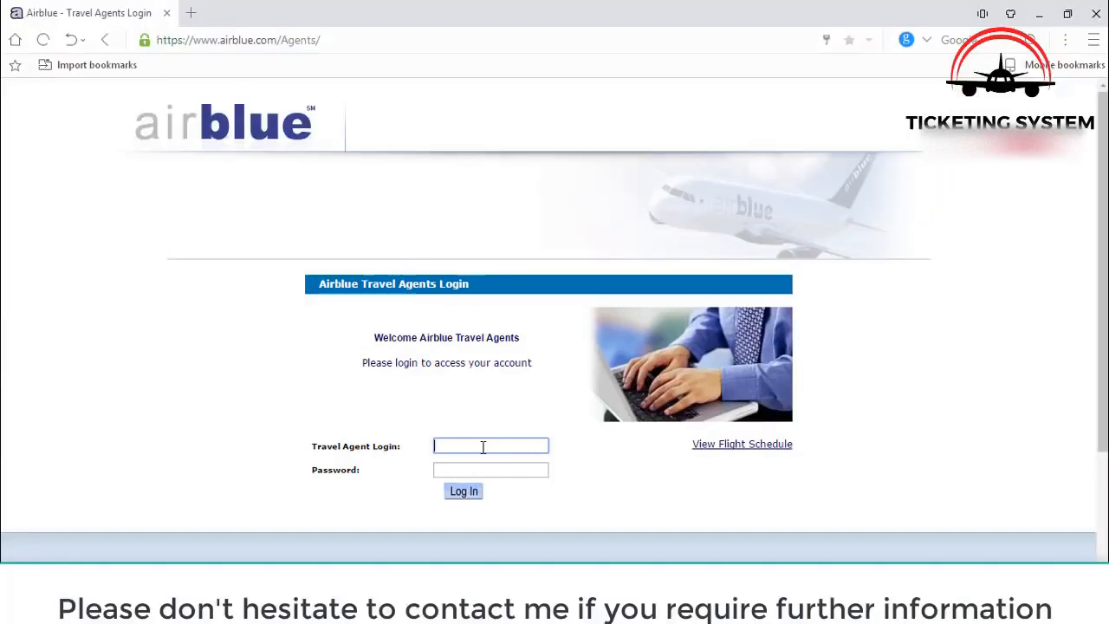
# - Log in with the saved agent credentials and return to the Search Flights panel
pyautogui.click(483, 446)
pyautogui.click(477, 463)
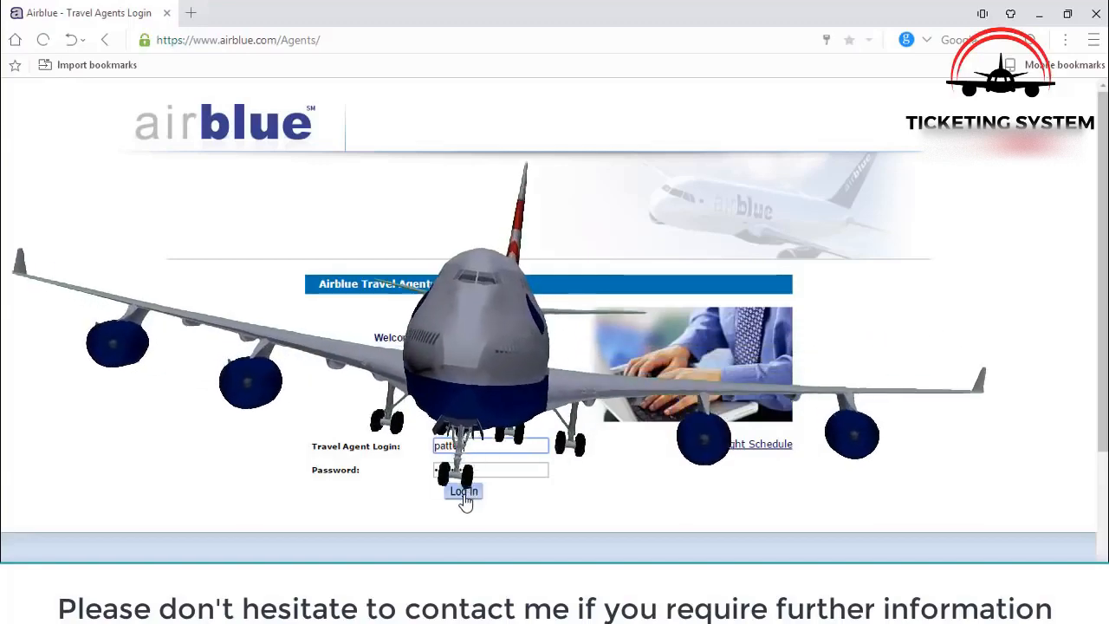
pyautogui.click(464, 492)
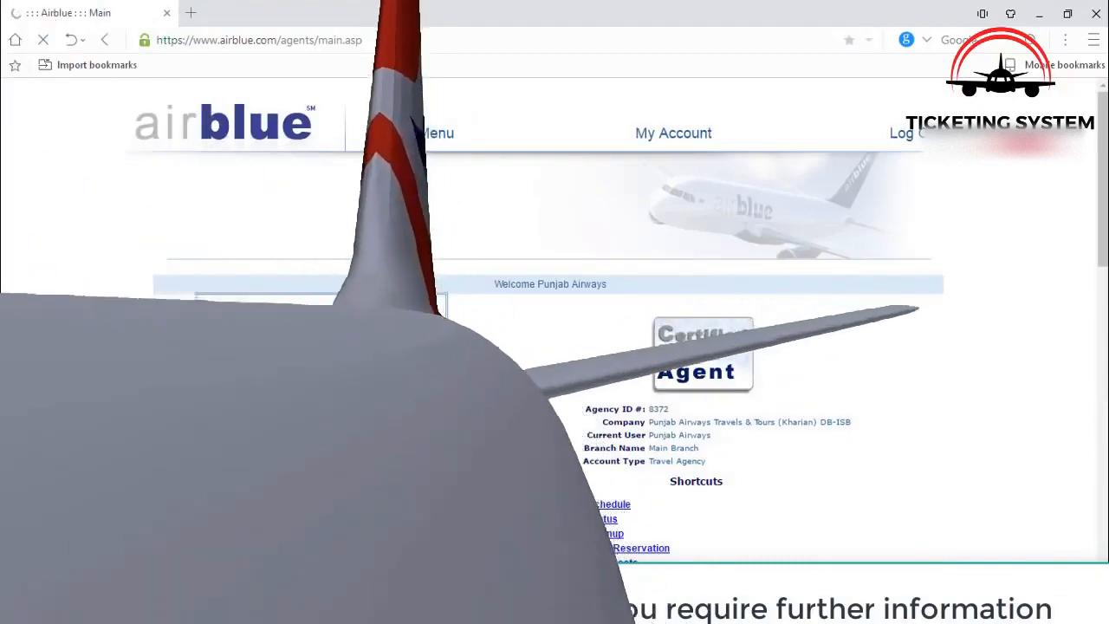
pyautogui.scroll(-5, 465, 503)
pyautogui.scroll(1, 414, 408)
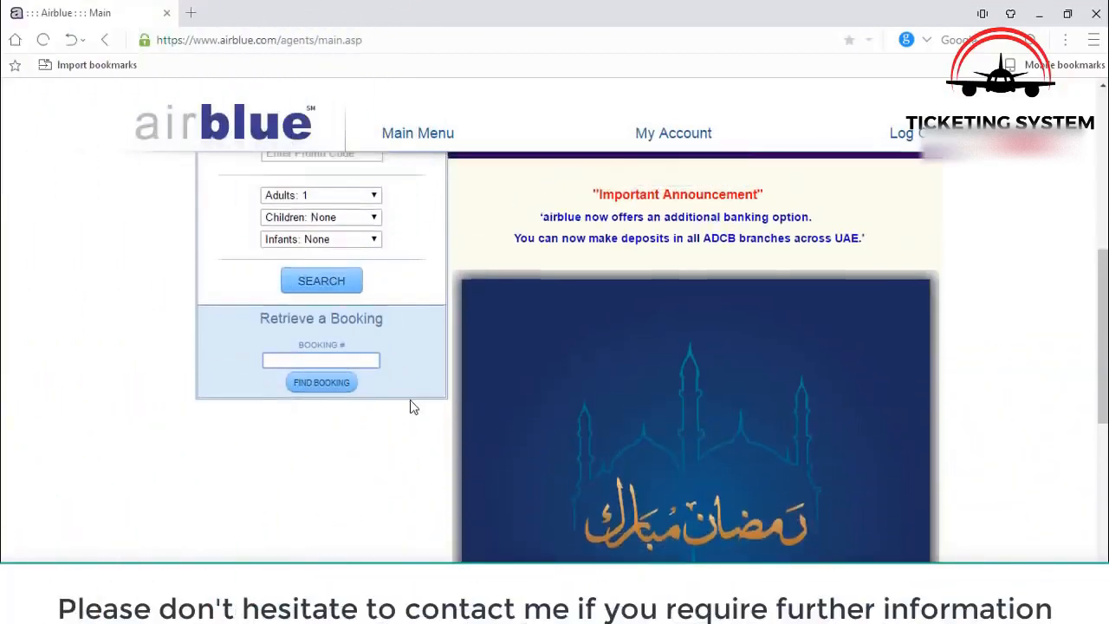
pyautogui.scroll(4, 413, 408)
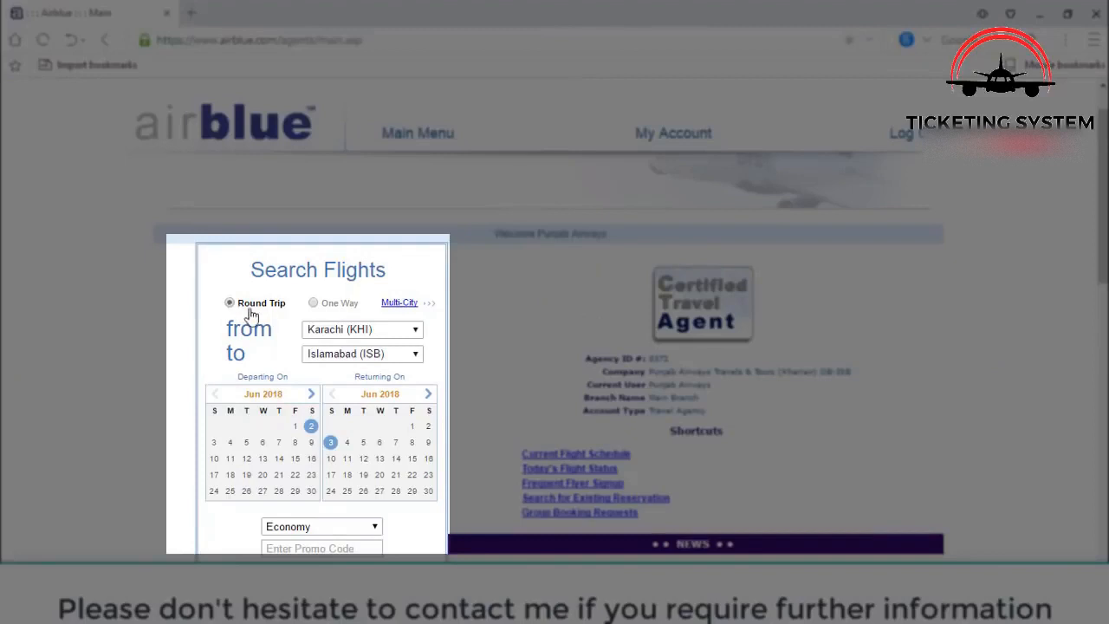
# - Set a one-way Lahore (LHE) to Dubai (DXB) flight search departing 20 June 2018
pyautogui.click(314, 305)
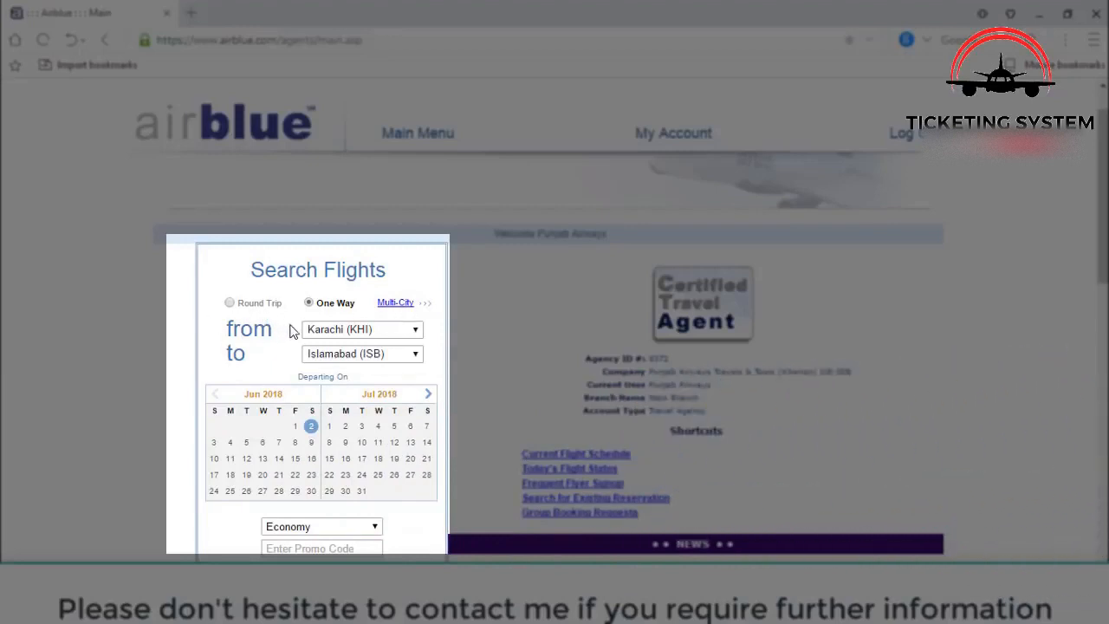
pyautogui.click(373, 336)
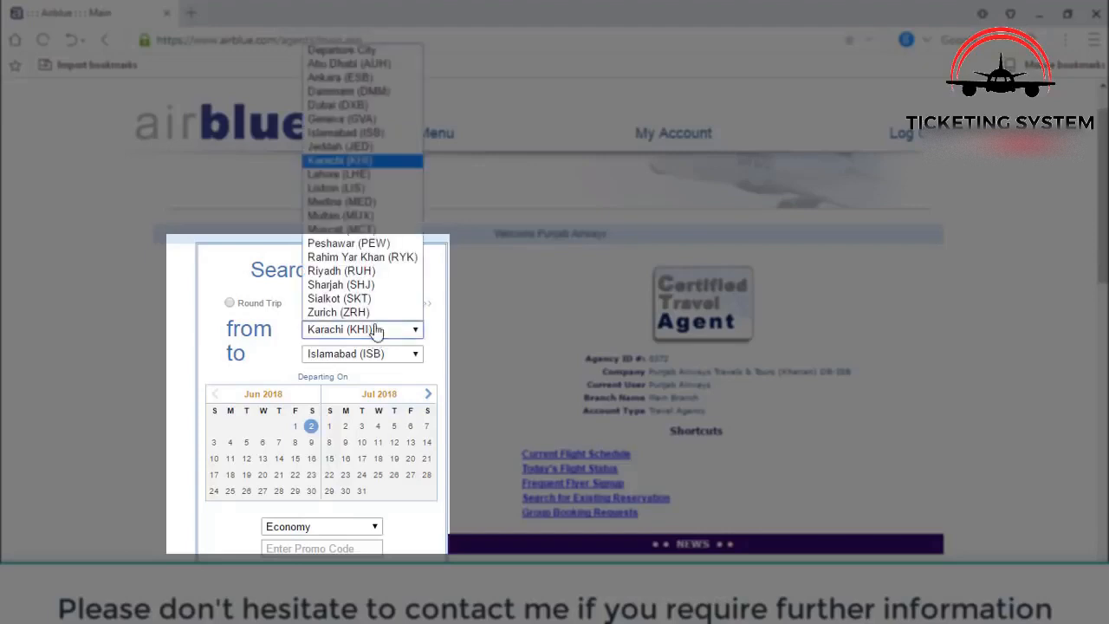
pyautogui.click(391, 176)
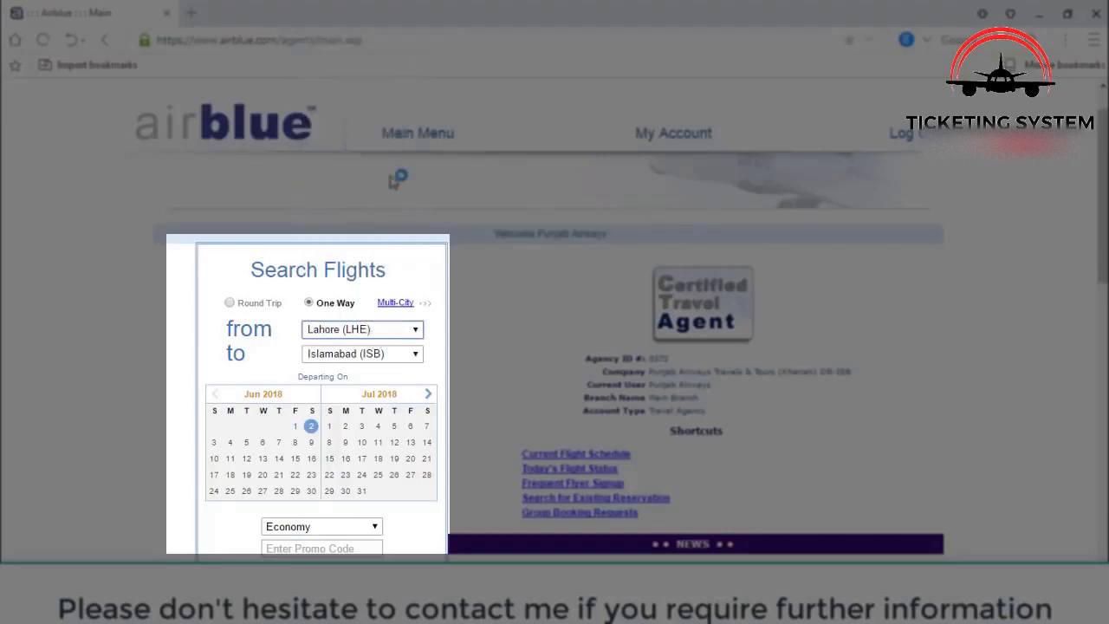
pyautogui.click(352, 357)
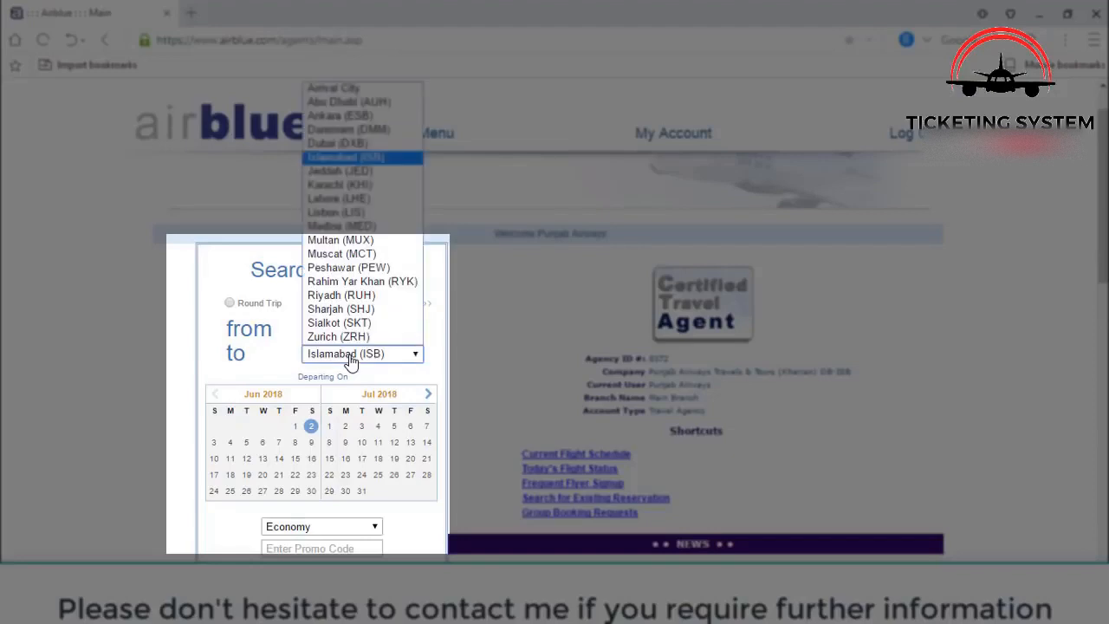
pyautogui.click(385, 145)
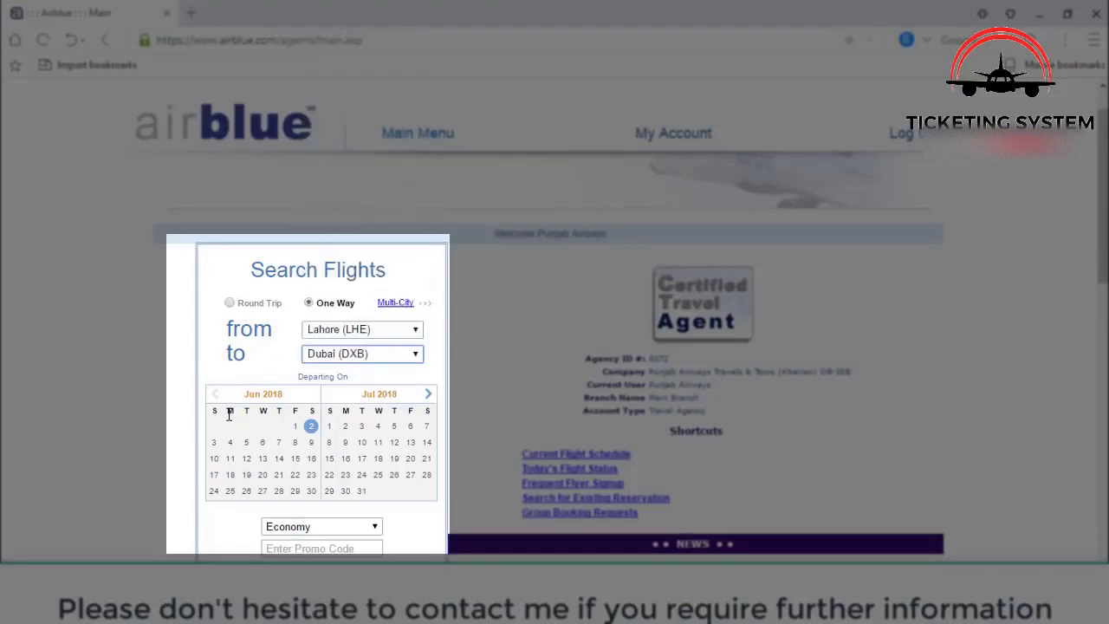
pyautogui.scroll(-2, 229, 415)
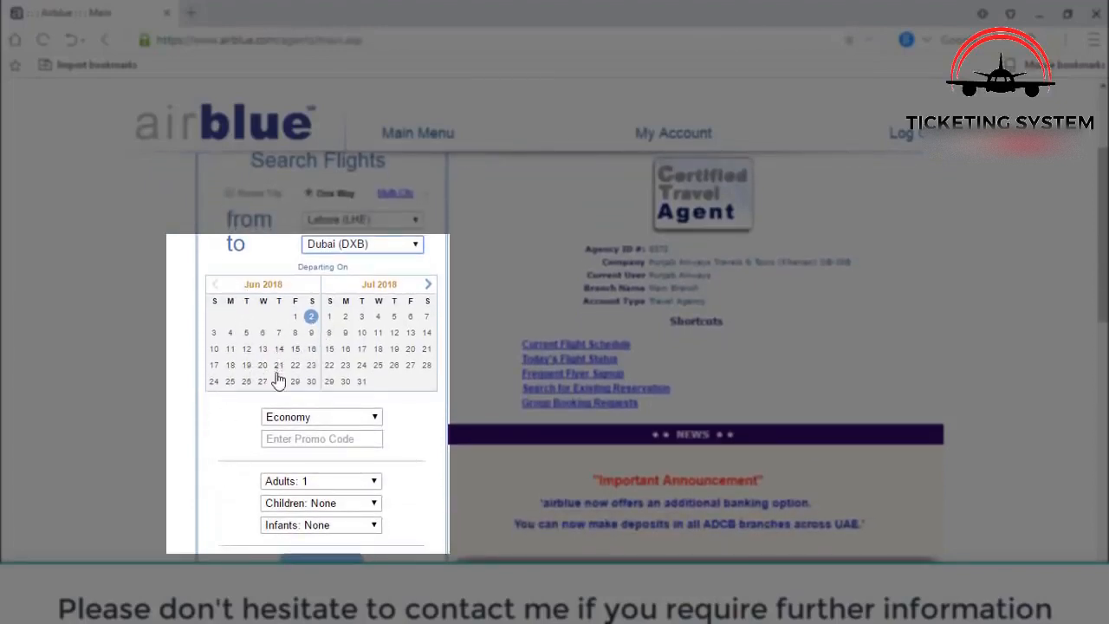
pyautogui.click(263, 367)
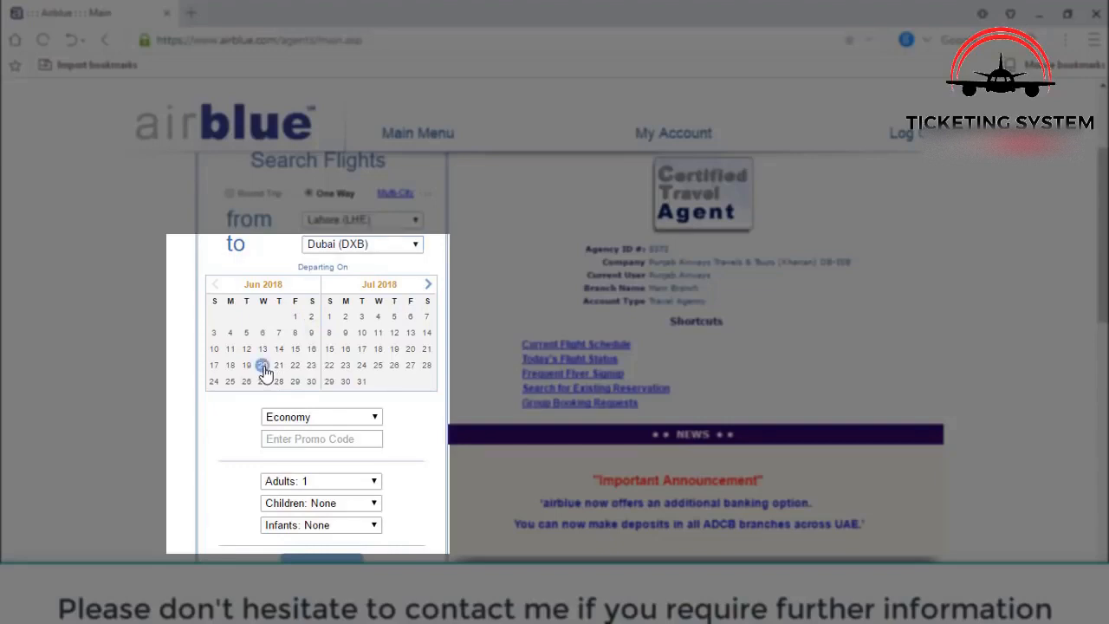
pyautogui.scroll(-2, 264, 369)
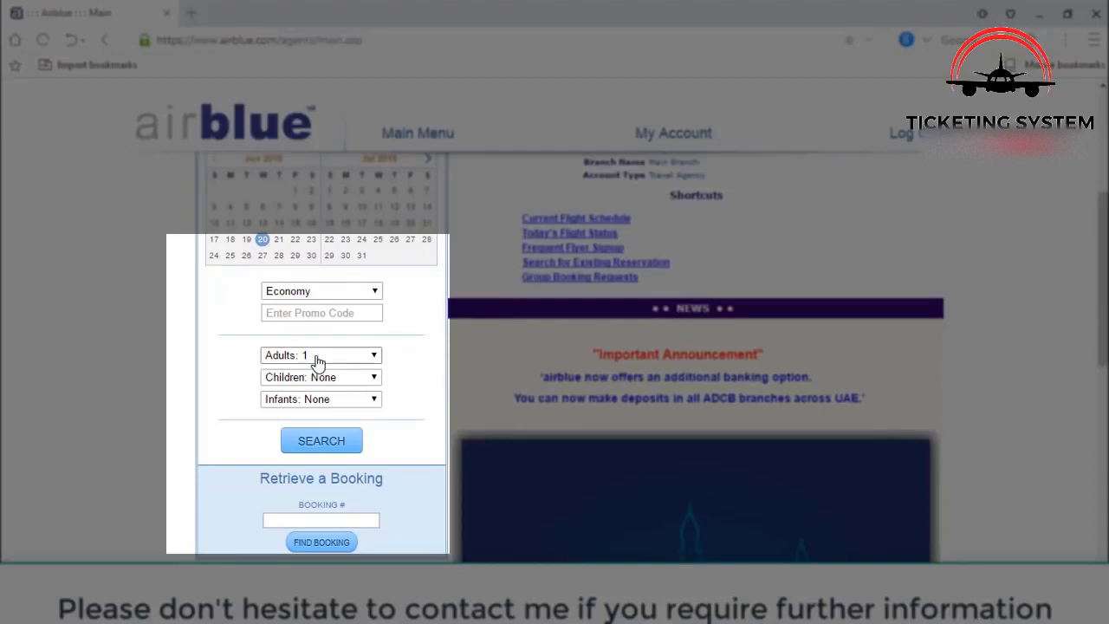
pyautogui.click(318, 363)
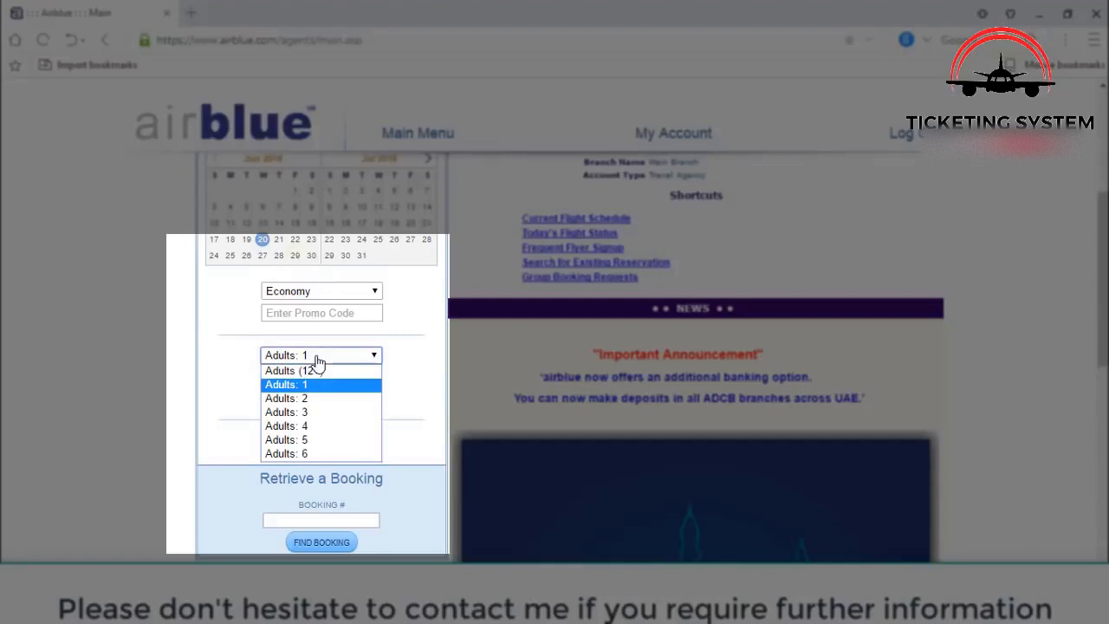
pyautogui.click(318, 362)
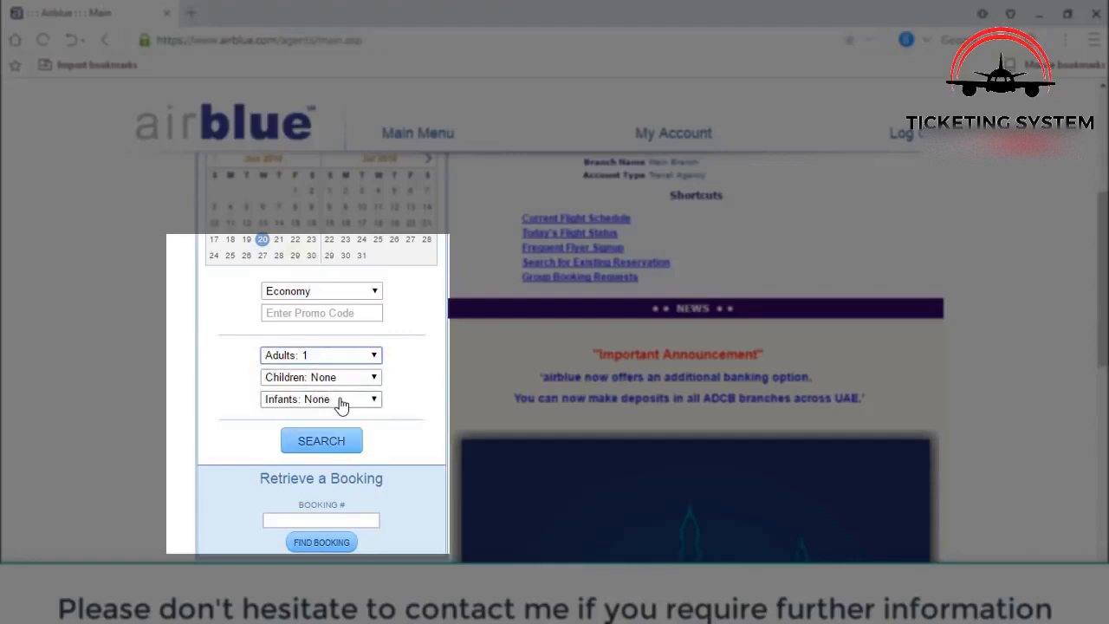
pyautogui.click(364, 358)
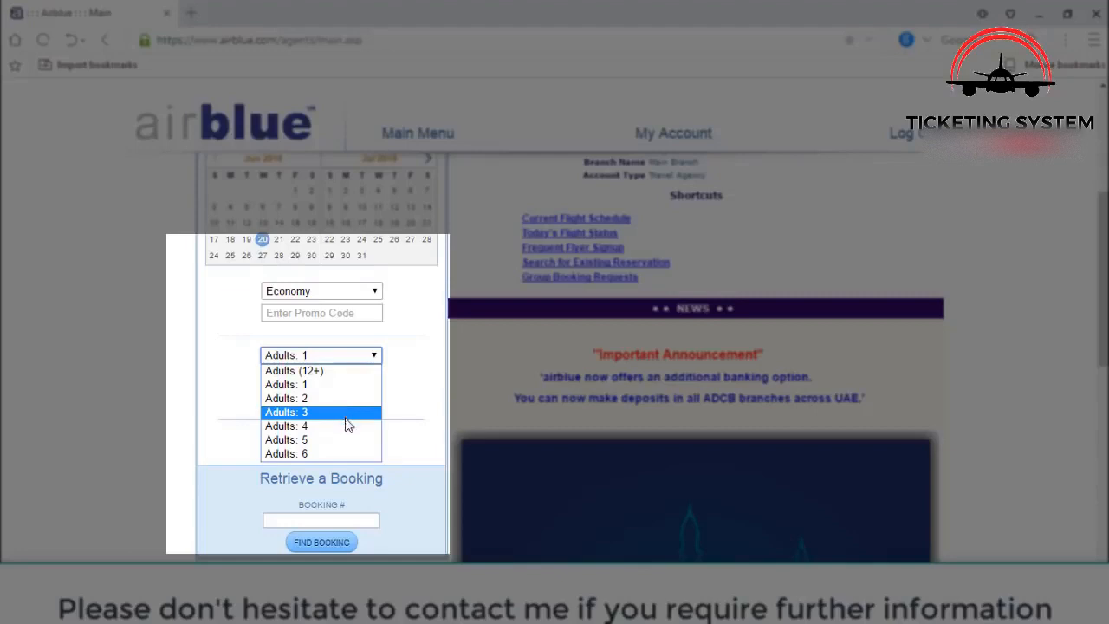
pyautogui.click(416, 379)
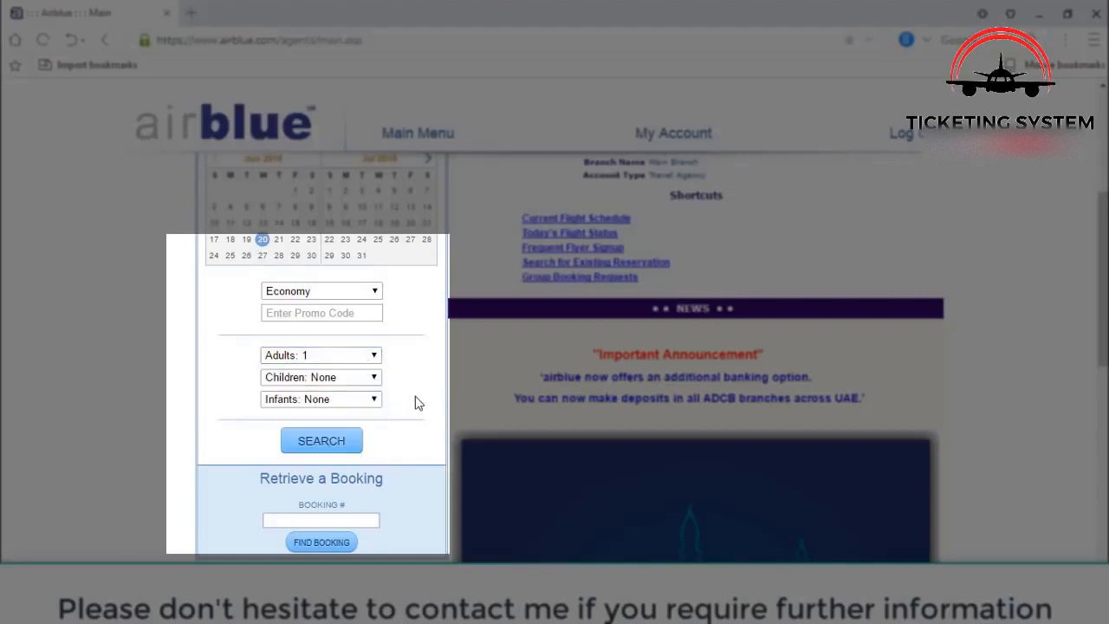
pyautogui.scroll(-1, 416, 402)
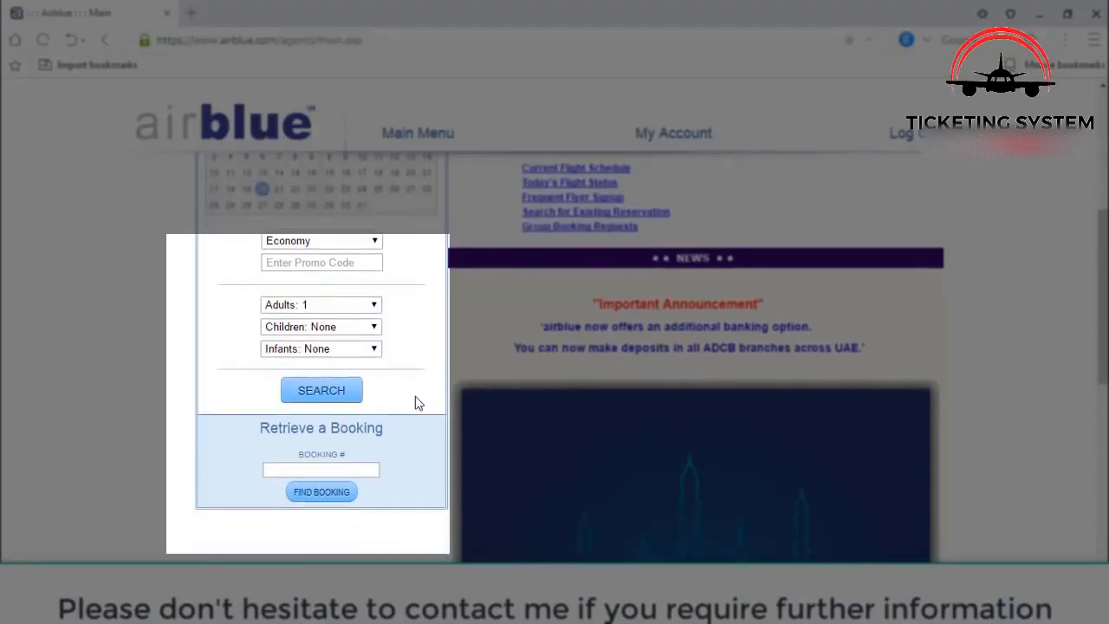
# - Run the search and check PA-410 fares: Discount PKR 22,180, Standard PKR 23,696
pyautogui.click(325, 394)
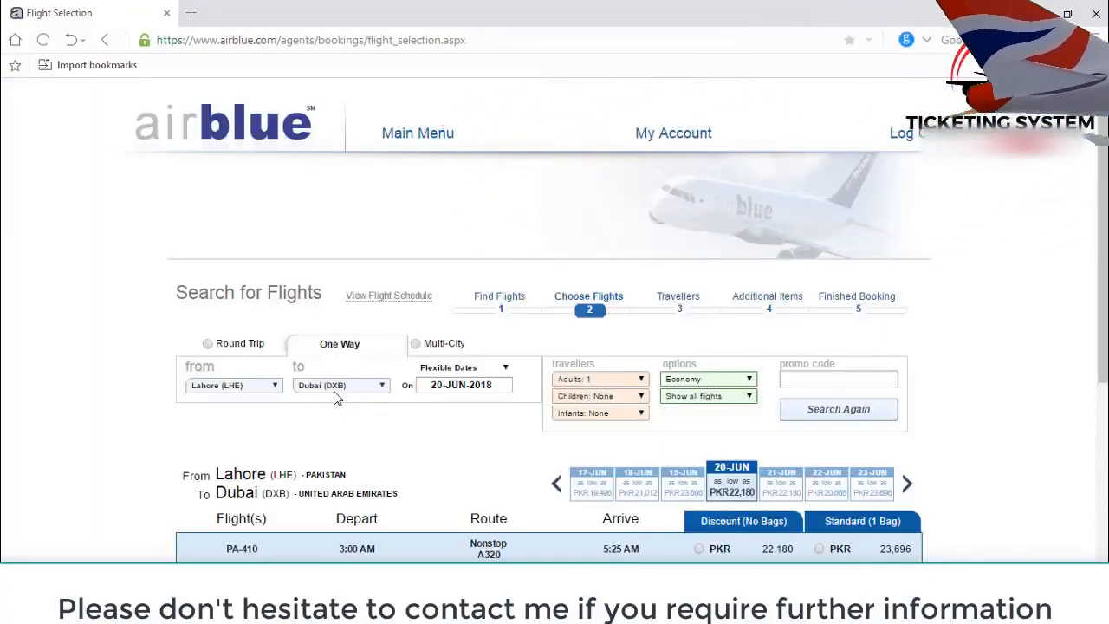
pyautogui.scroll(-1, 336, 397)
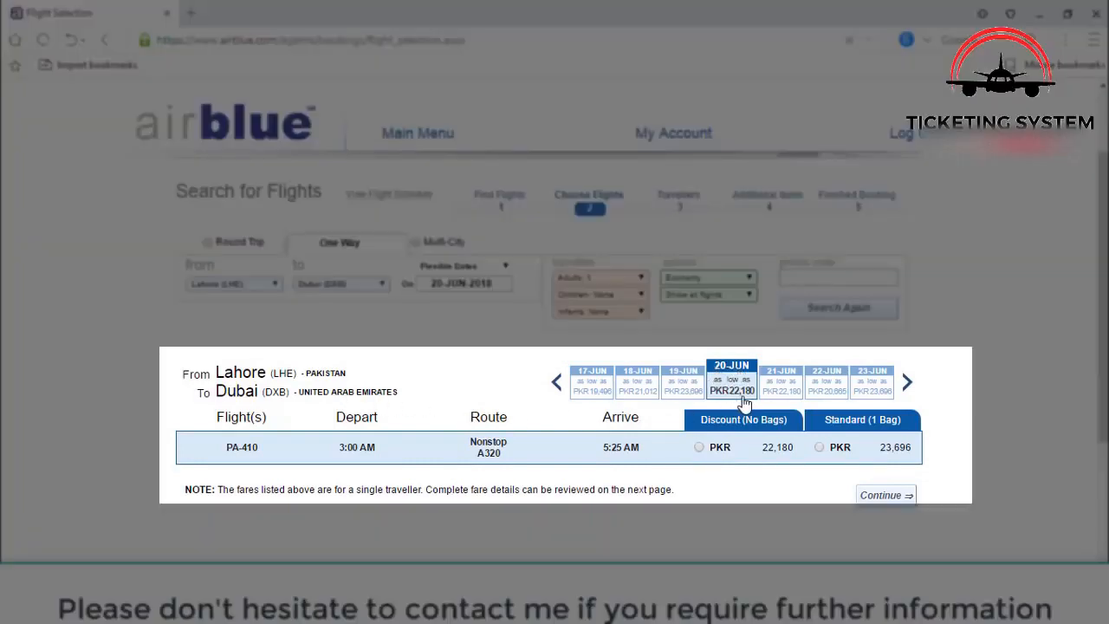
pyautogui.moveTo(732, 427)
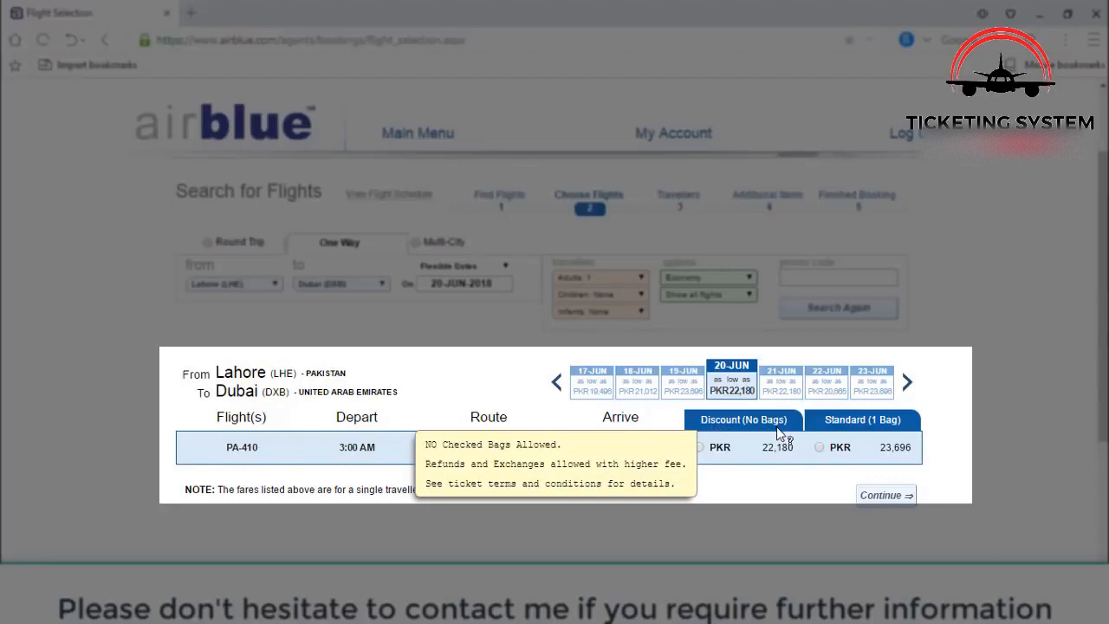
pyautogui.moveTo(754, 466)
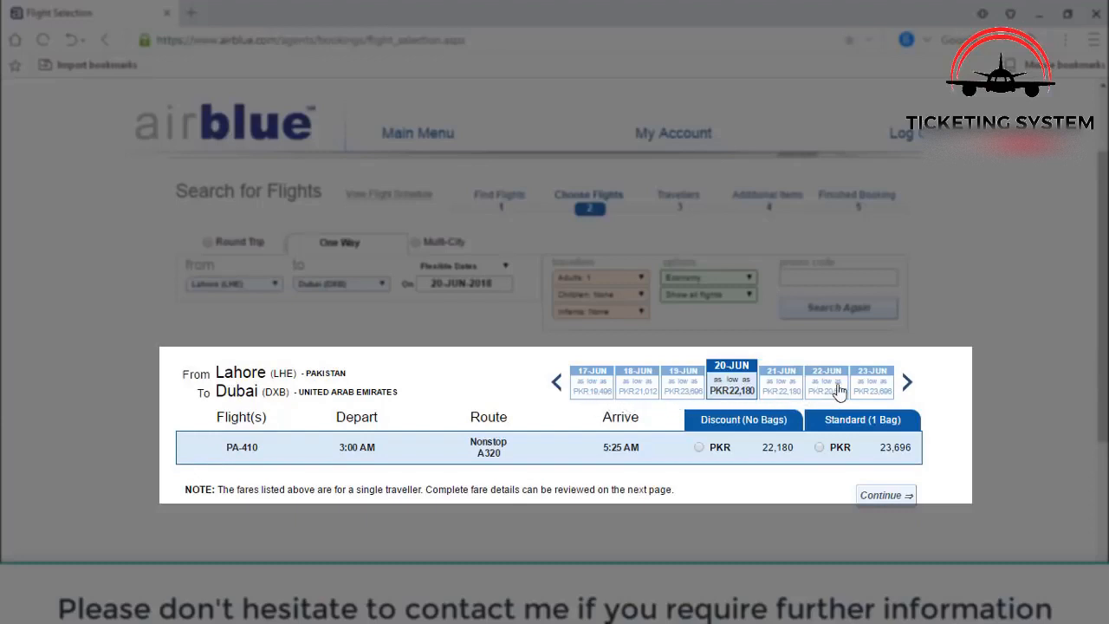
# - Switch to 17 June and submit PA-410 at the Discount (No Bags) fare of PKR 19,496
pyautogui.click(595, 386)
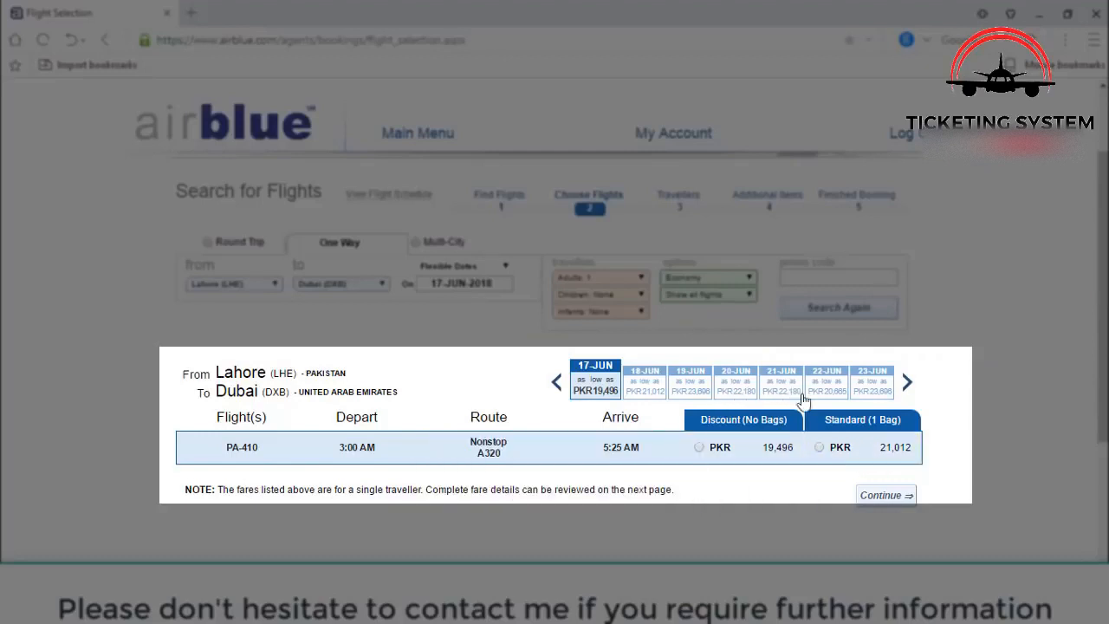
pyautogui.click(737, 465)
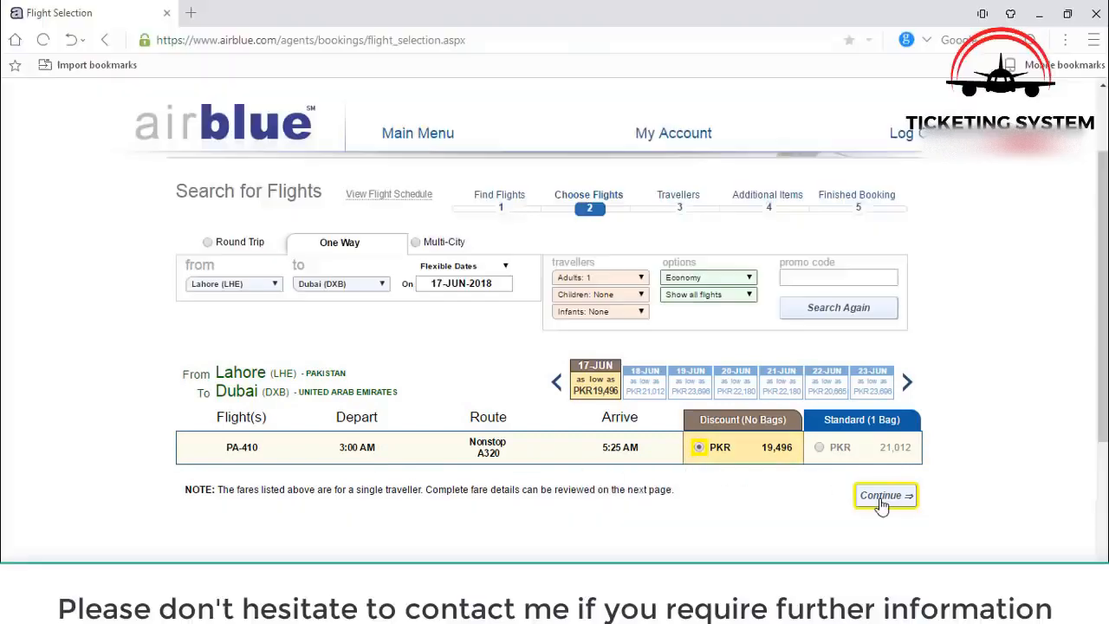
pyautogui.click(883, 497)
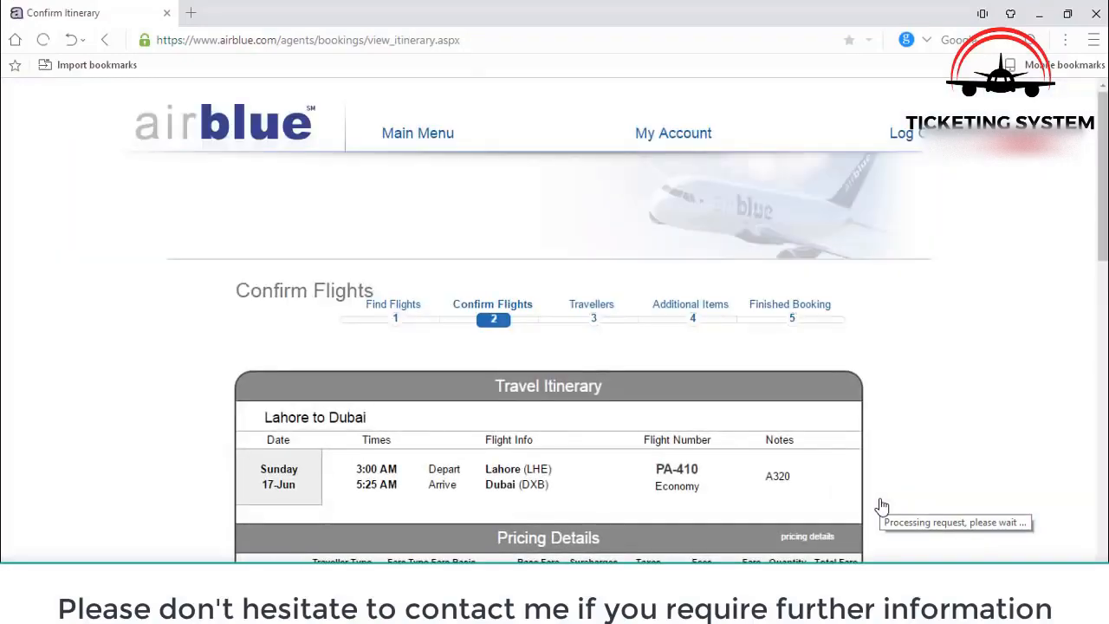
# - Accept the terms and conditions and continue with the PKR 19,496 itinerary
pyautogui.scroll(-3, 882, 506)
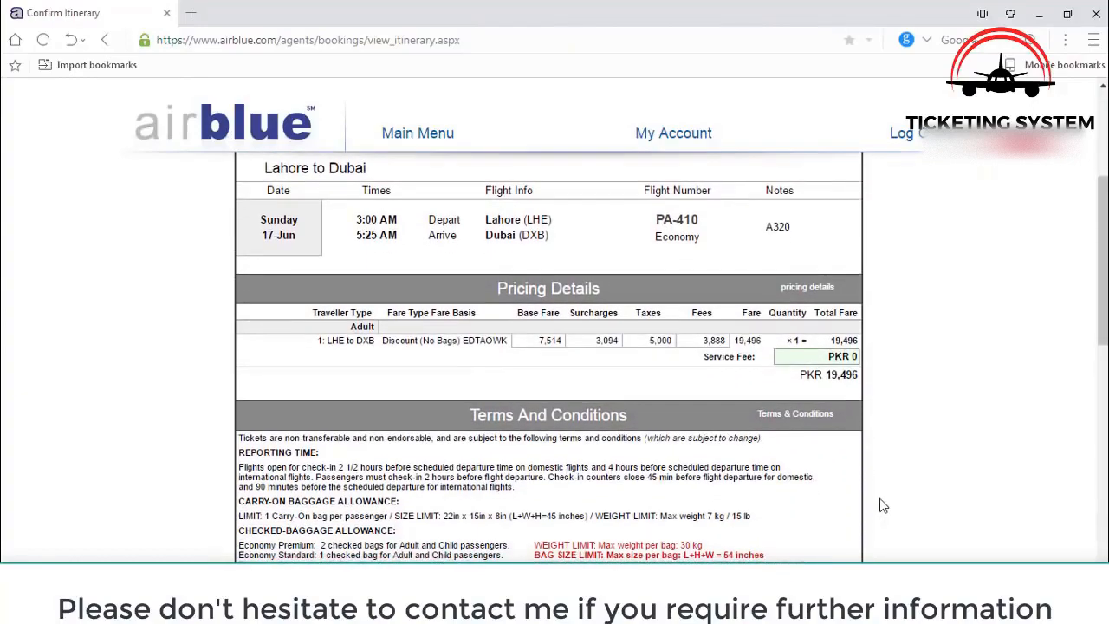
pyautogui.scroll(-3, 882, 507)
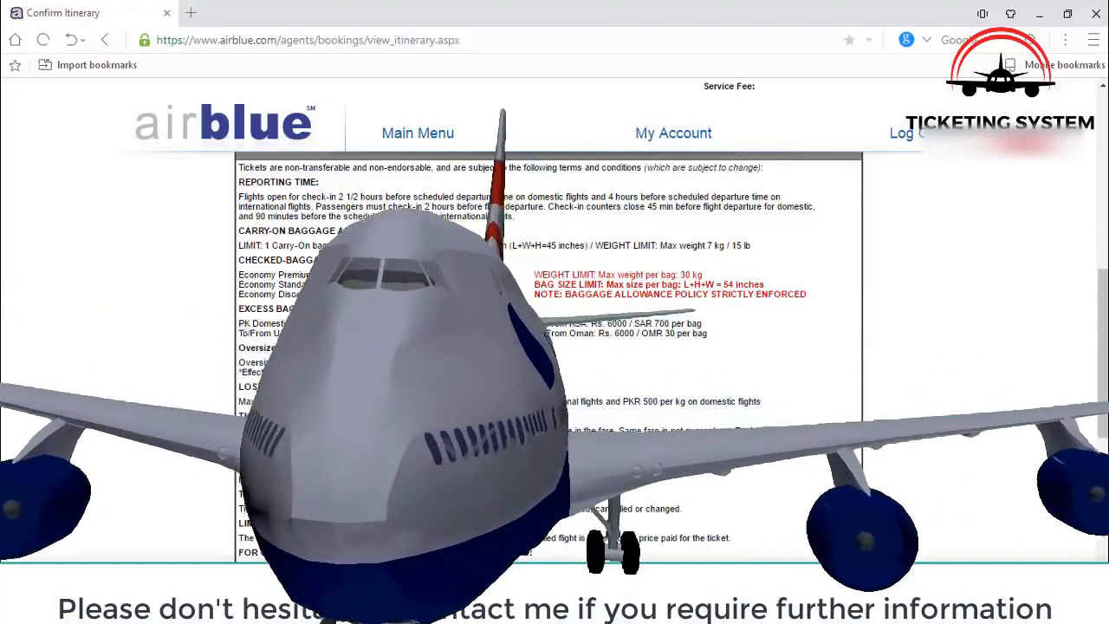
pyautogui.scroll(-1, 683, 340)
pyautogui.scroll(-2, 683, 340)
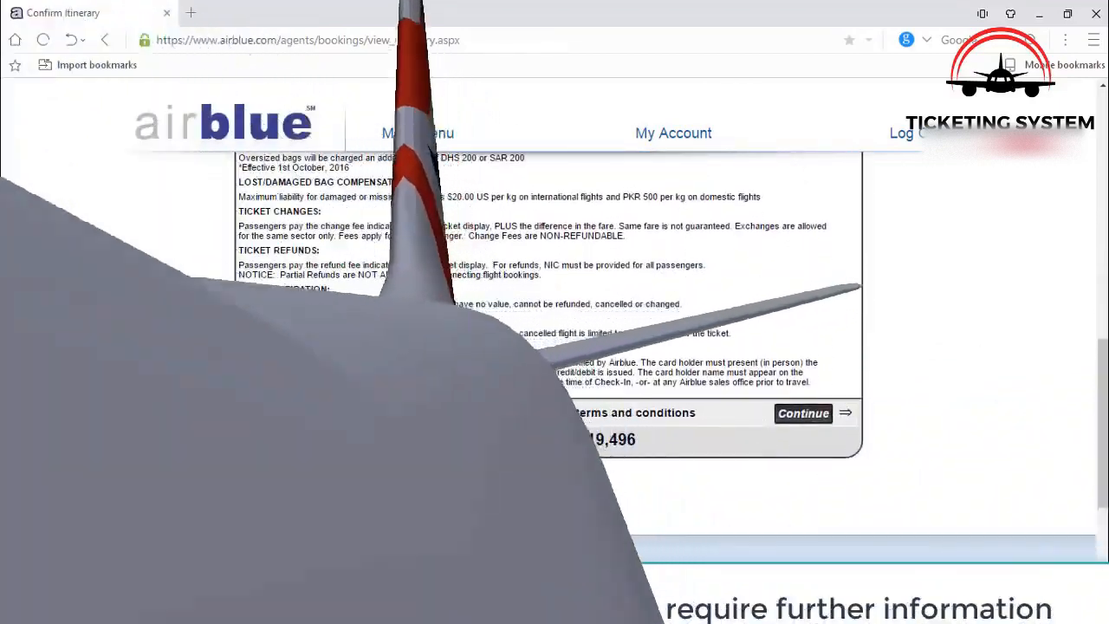
pyautogui.click(440, 412)
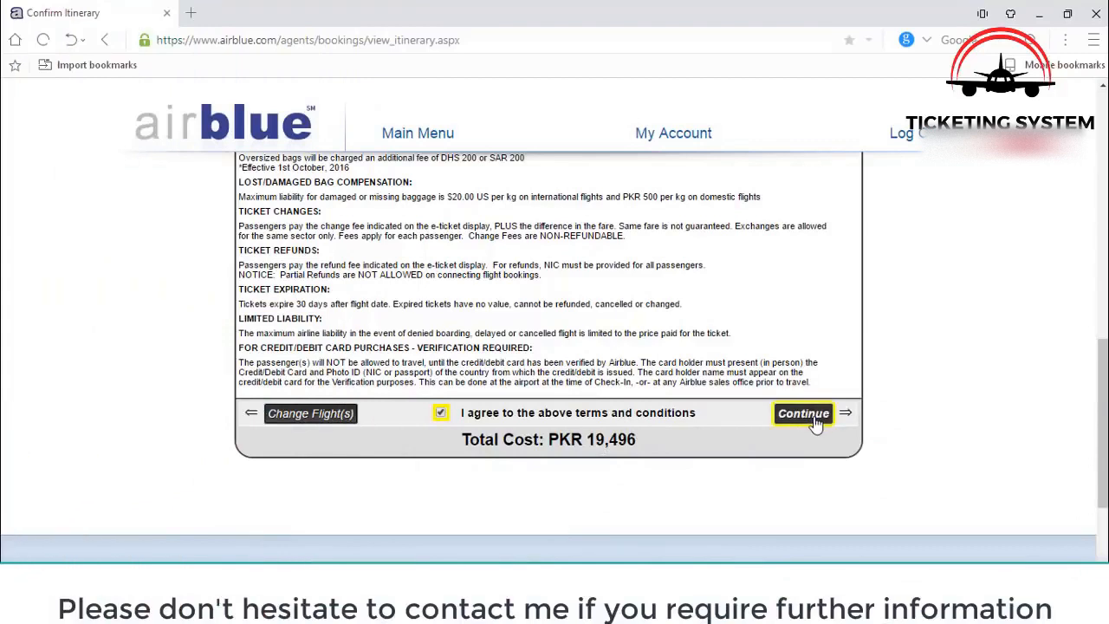
pyautogui.click(815, 422)
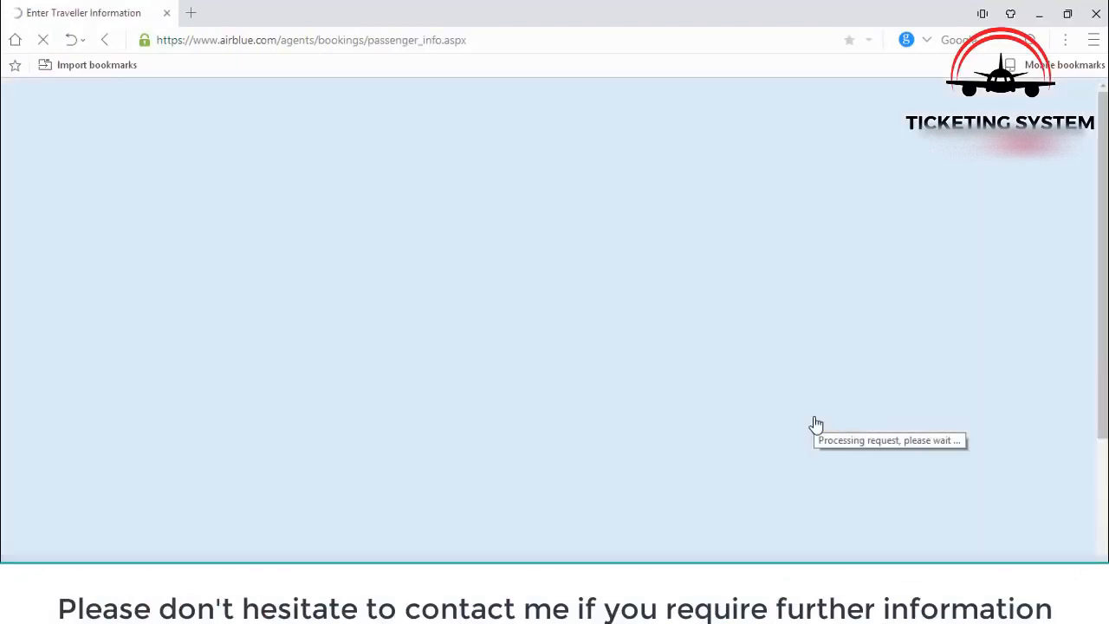
# - Set the Adult #1 title to Mr and enter the passenger's first name and surname
pyautogui.scroll(-3, 817, 422)
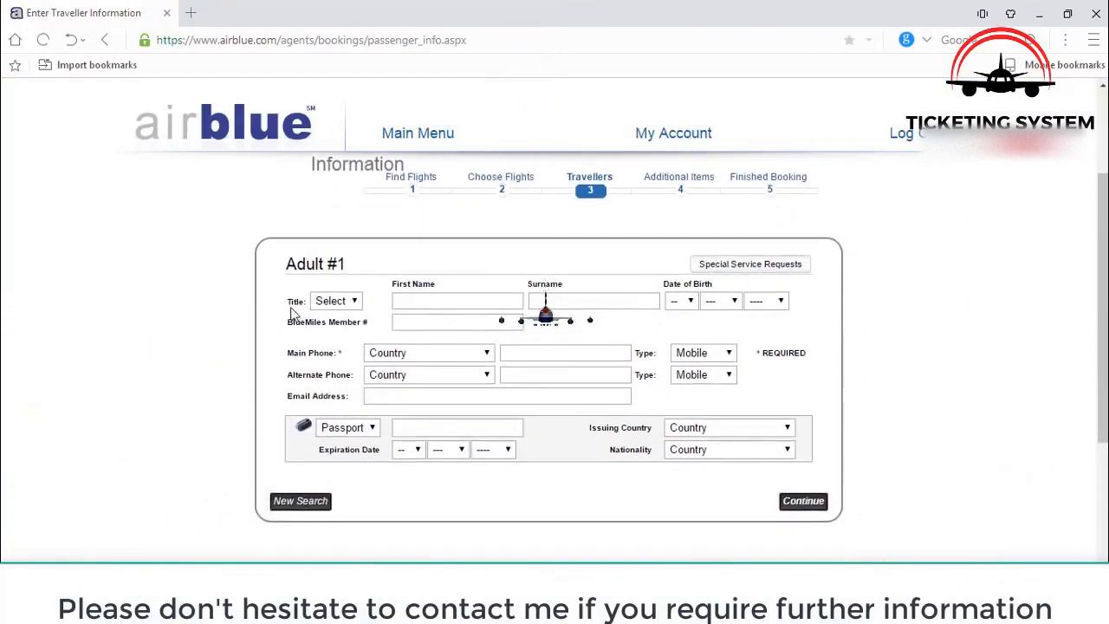
pyautogui.click(341, 305)
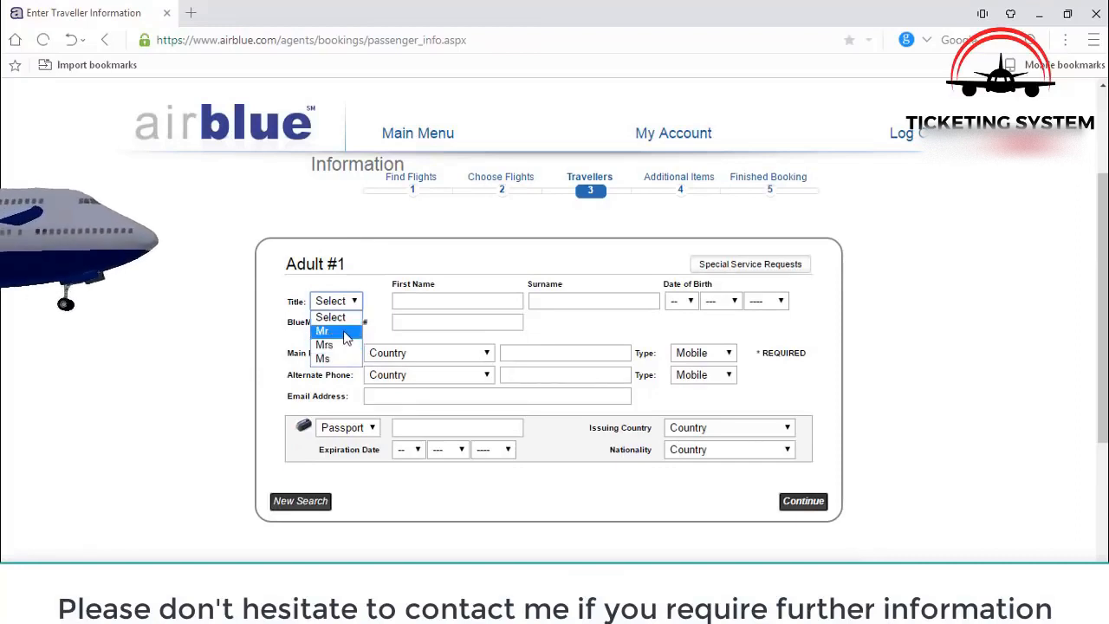
pyautogui.click(345, 333)
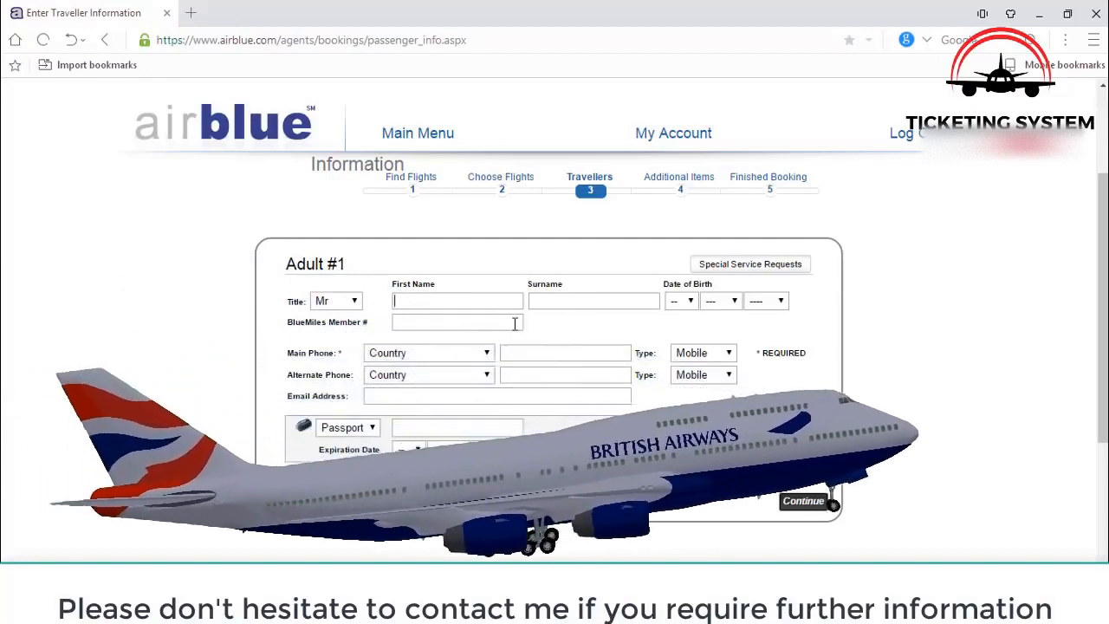
pyautogui.press('Tab')
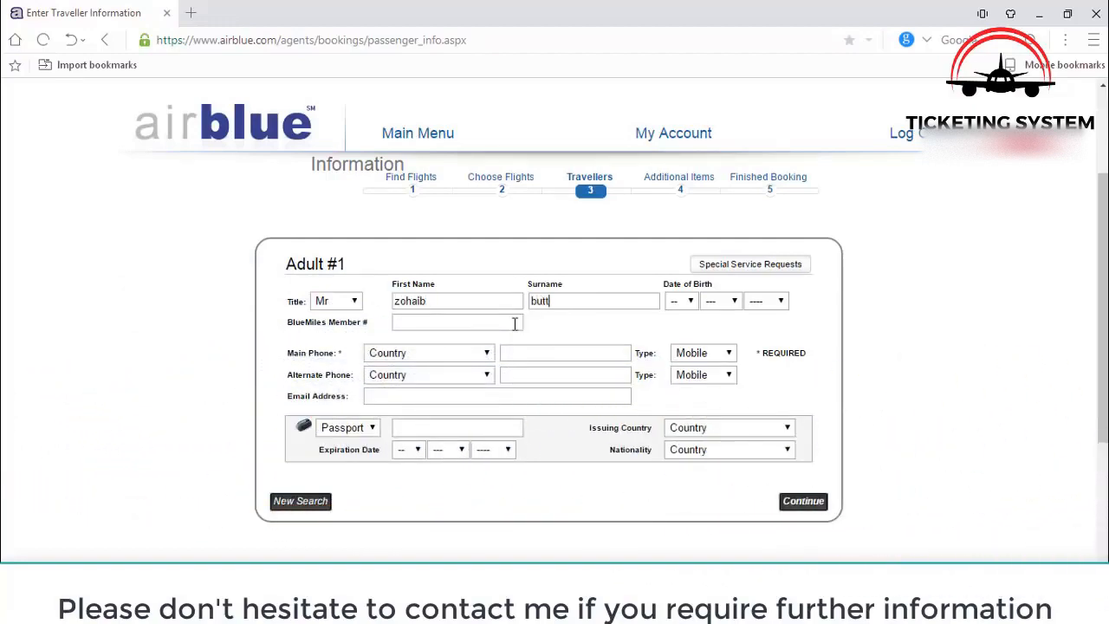
# - Set the passenger's date of birth to 05 Apr 2012
pyautogui.click(690, 301)
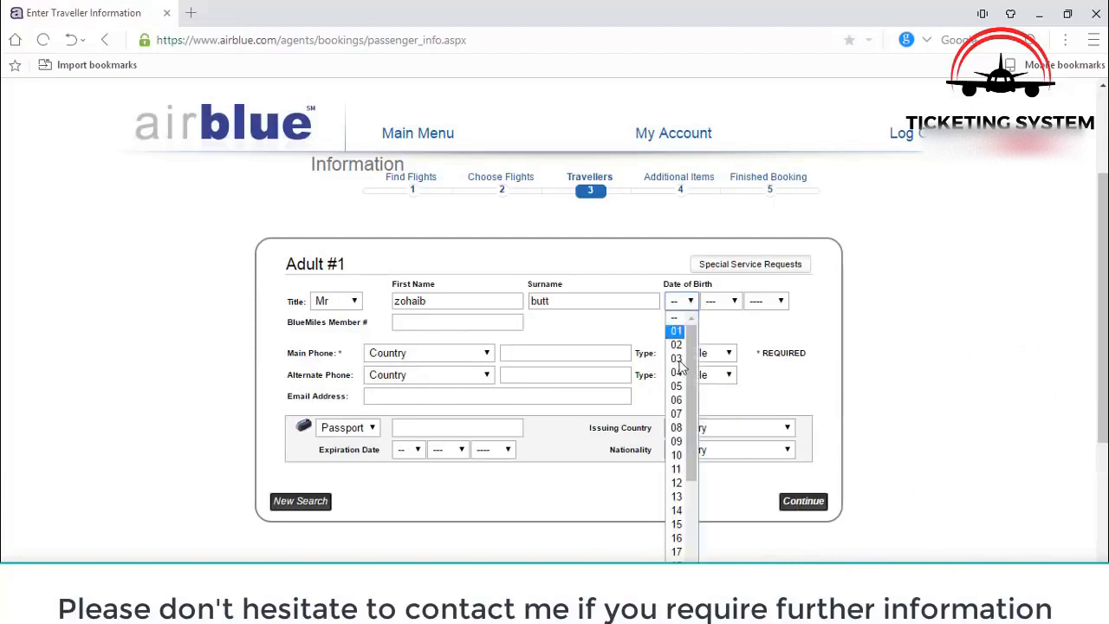
pyautogui.click(680, 390)
pyautogui.click(726, 303)
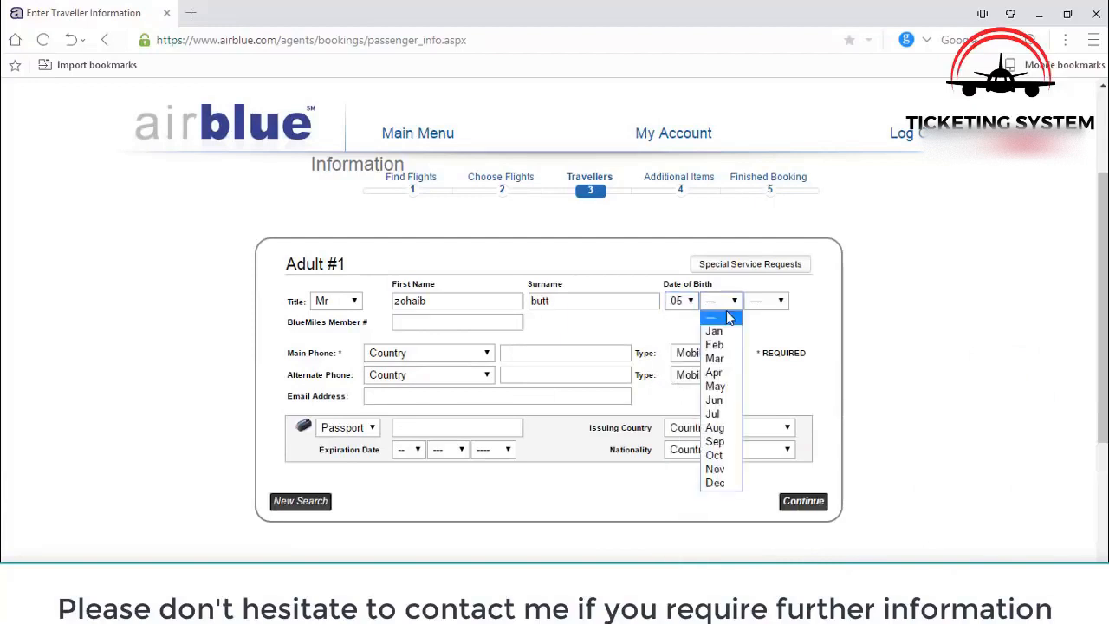
pyautogui.click(737, 371)
pyautogui.click(783, 302)
pyautogui.click(762, 425)
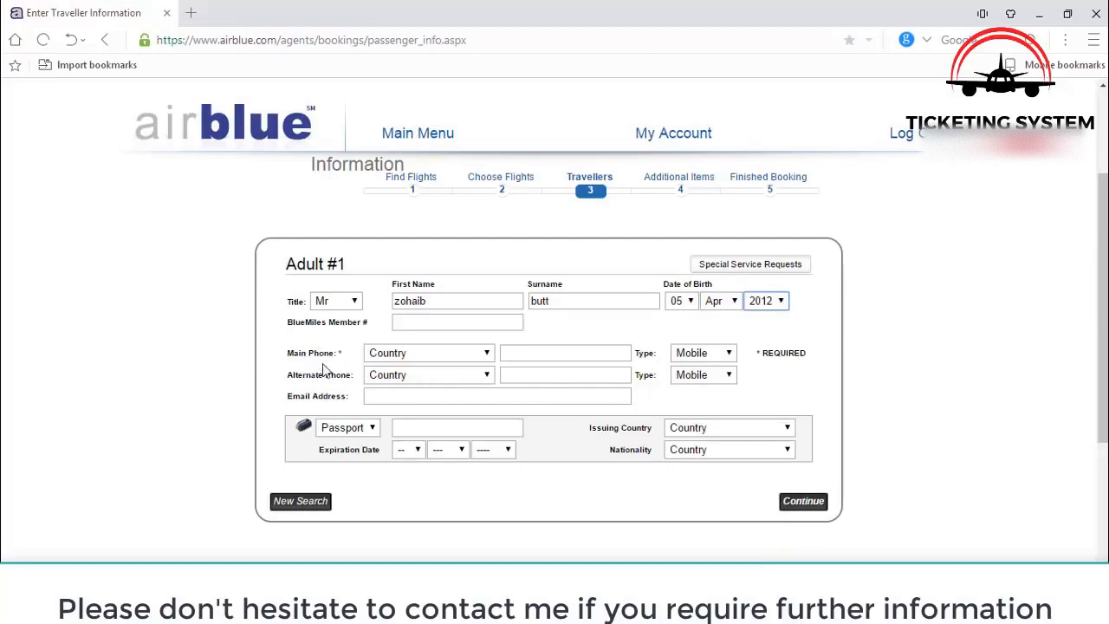
# - Enter the passenger's main phone number with country PAKISTAN (+92)
pyautogui.click(451, 362)
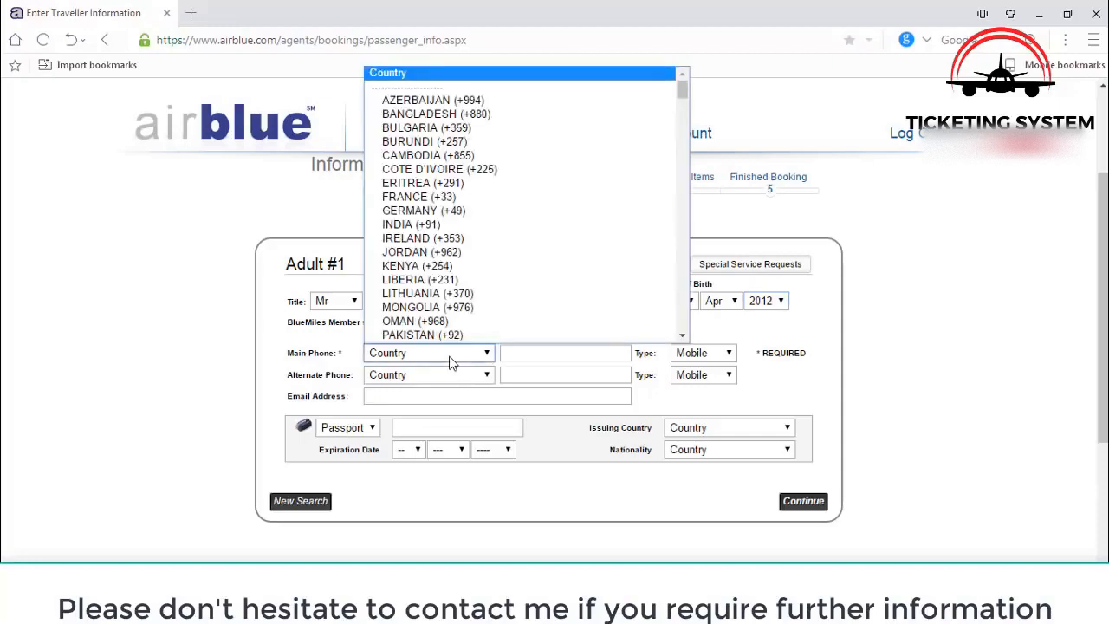
pyautogui.press('p')
pyautogui.press('Return')
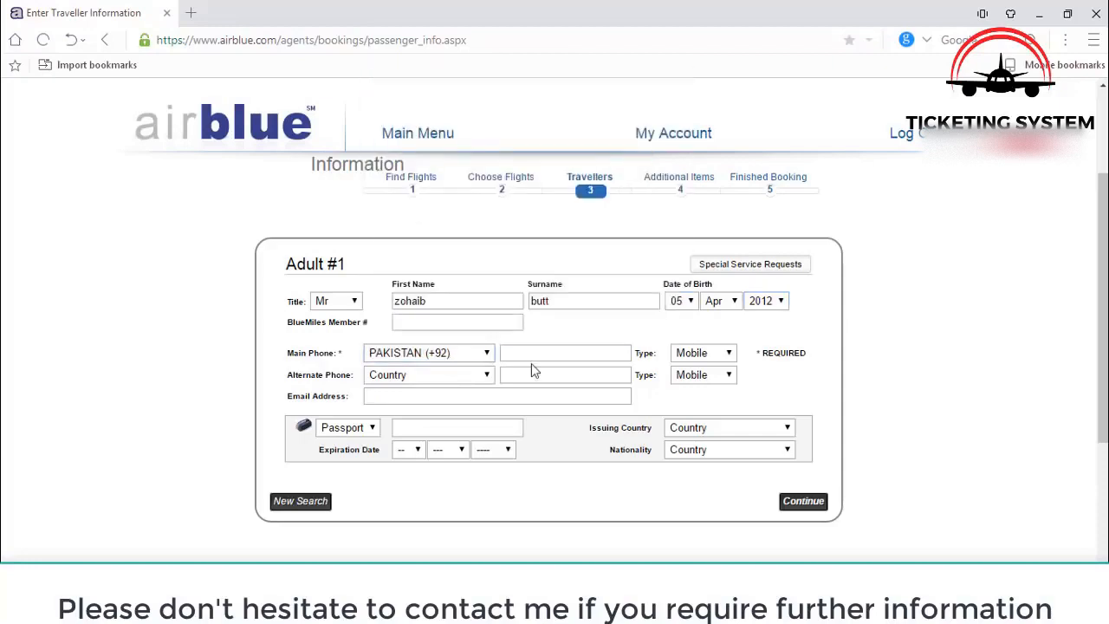
pyautogui.click(572, 356)
# - Enter the passport number and set issuing country and nationality to PAKISTAN
pyautogui.click(449, 427)
pyautogui.click(716, 430)
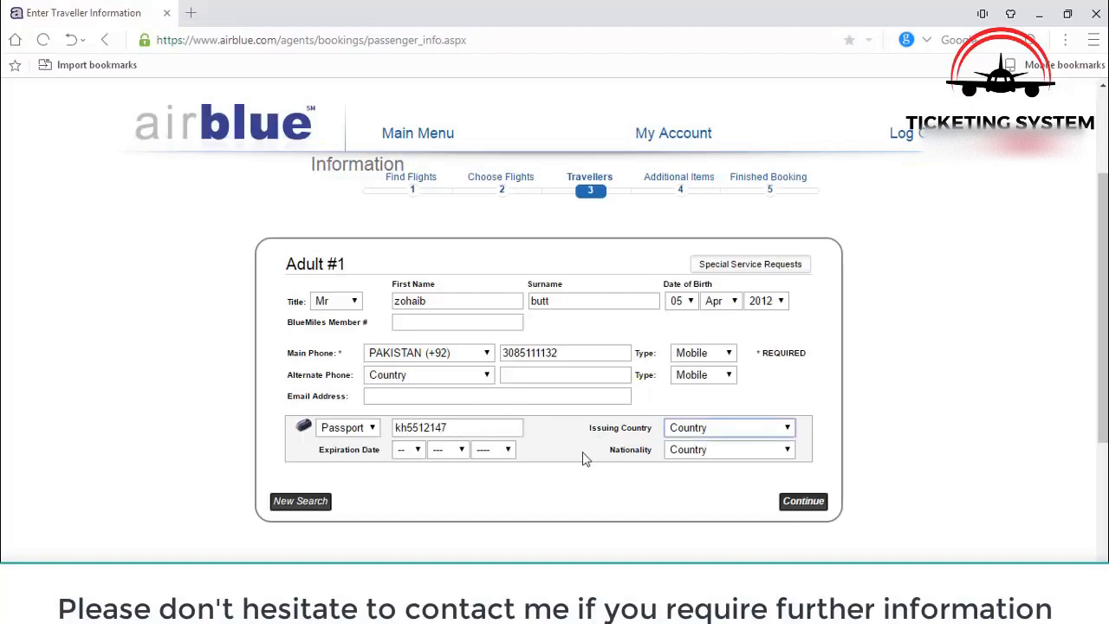
pyautogui.click(702, 429)
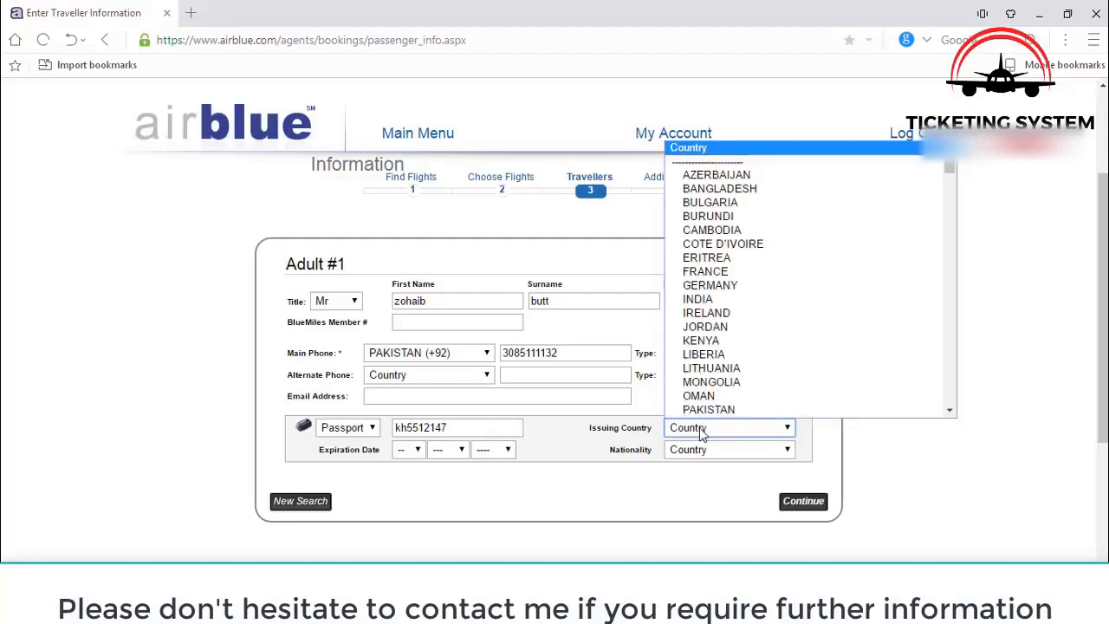
pyautogui.press('p')
pyautogui.press('Return')
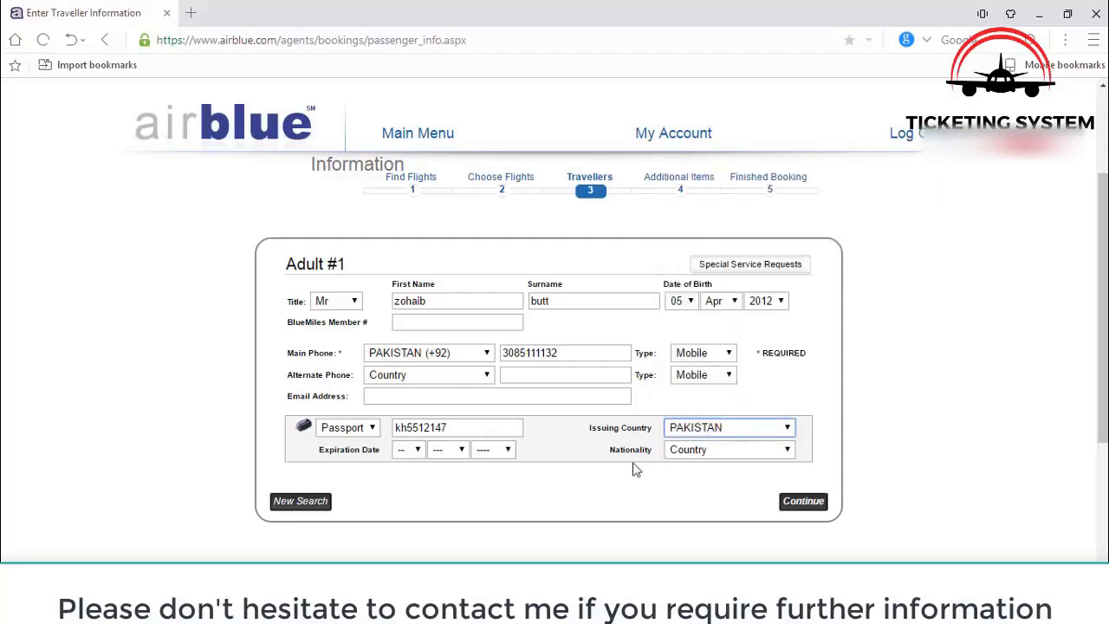
pyautogui.click(698, 454)
pyautogui.press('p')
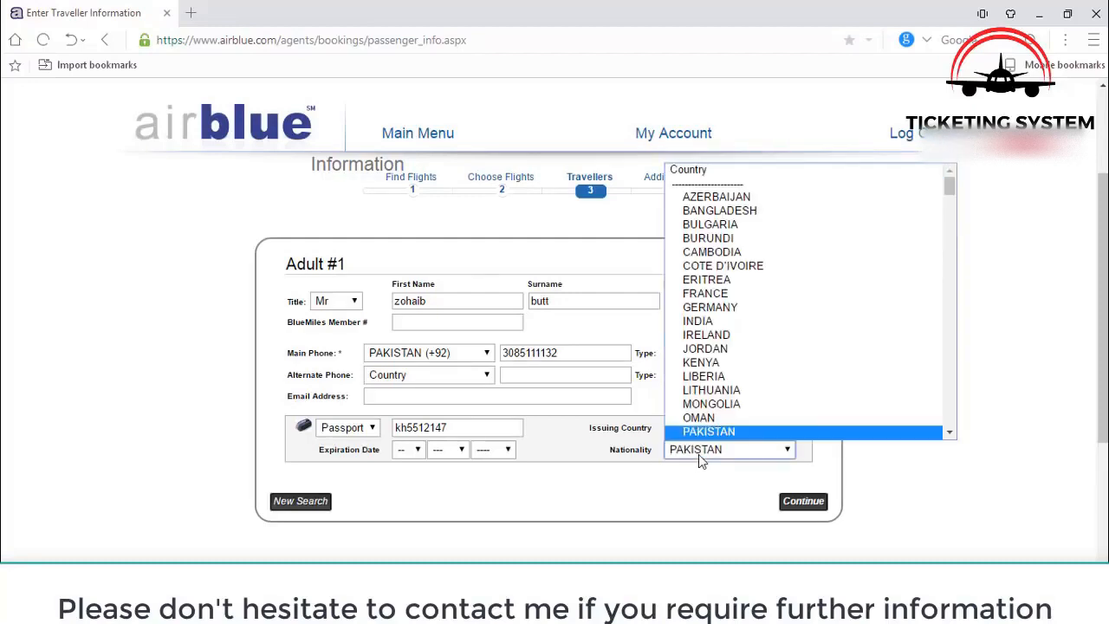
pyautogui.press('Return')
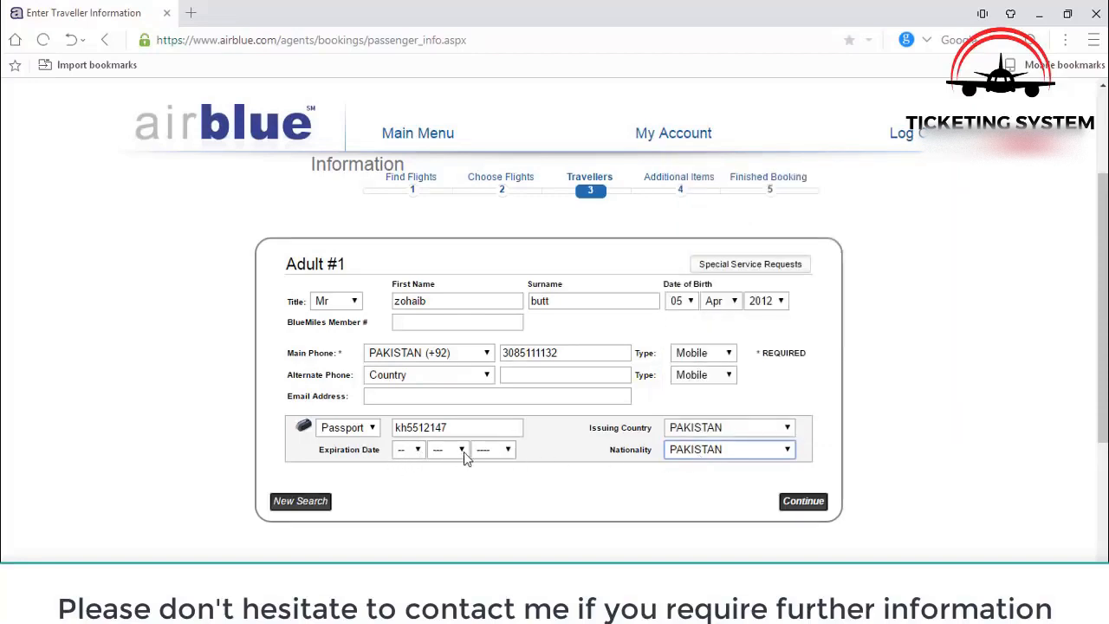
# - Set the passport expiry to 16 Sep 2023 and submit the traveller details
pyautogui.click(411, 454)
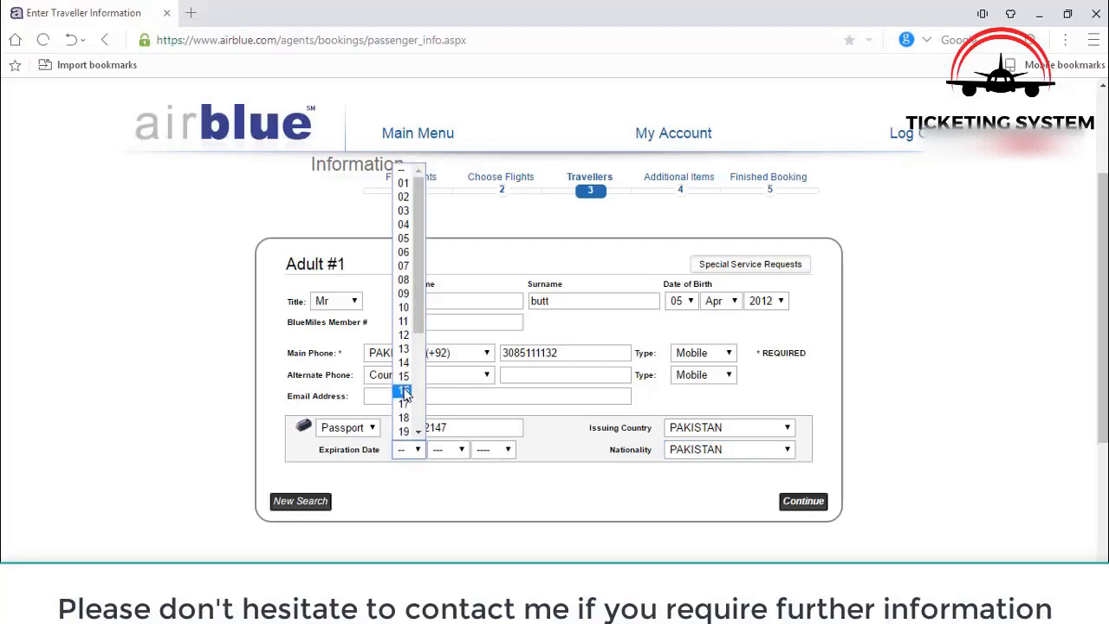
pyautogui.click(404, 393)
pyautogui.click(448, 449)
pyautogui.click(441, 404)
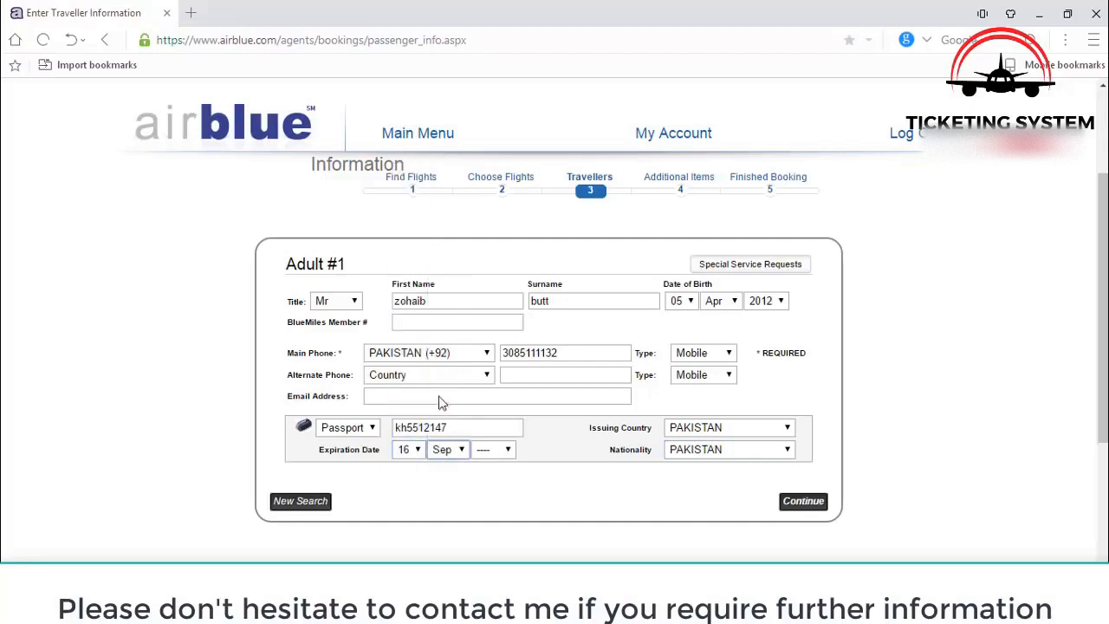
pyautogui.click(492, 451)
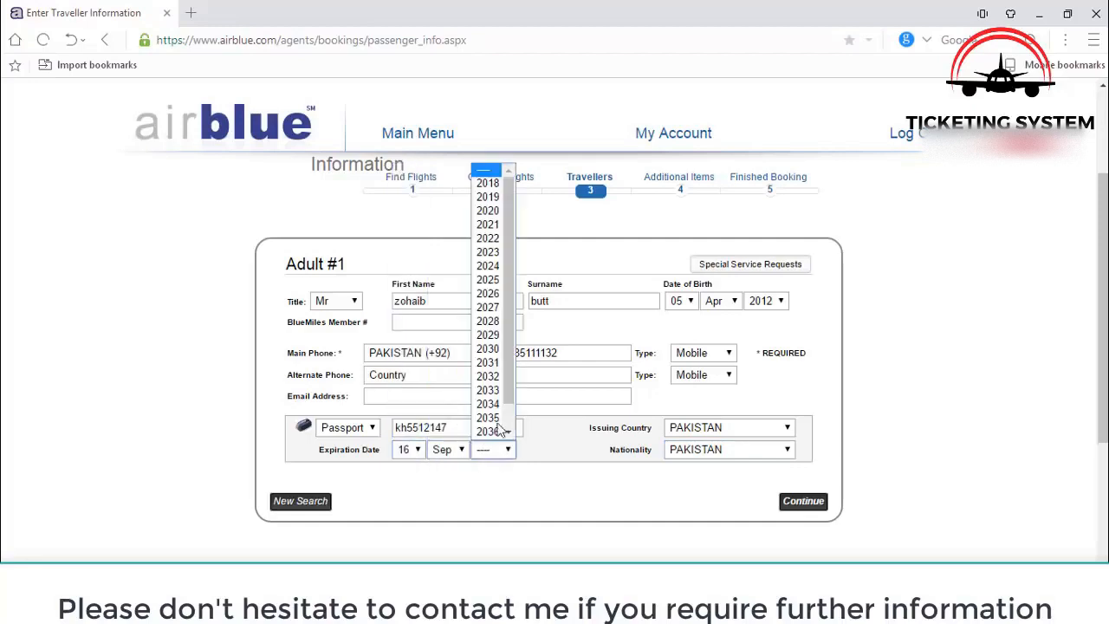
pyautogui.click(488, 252)
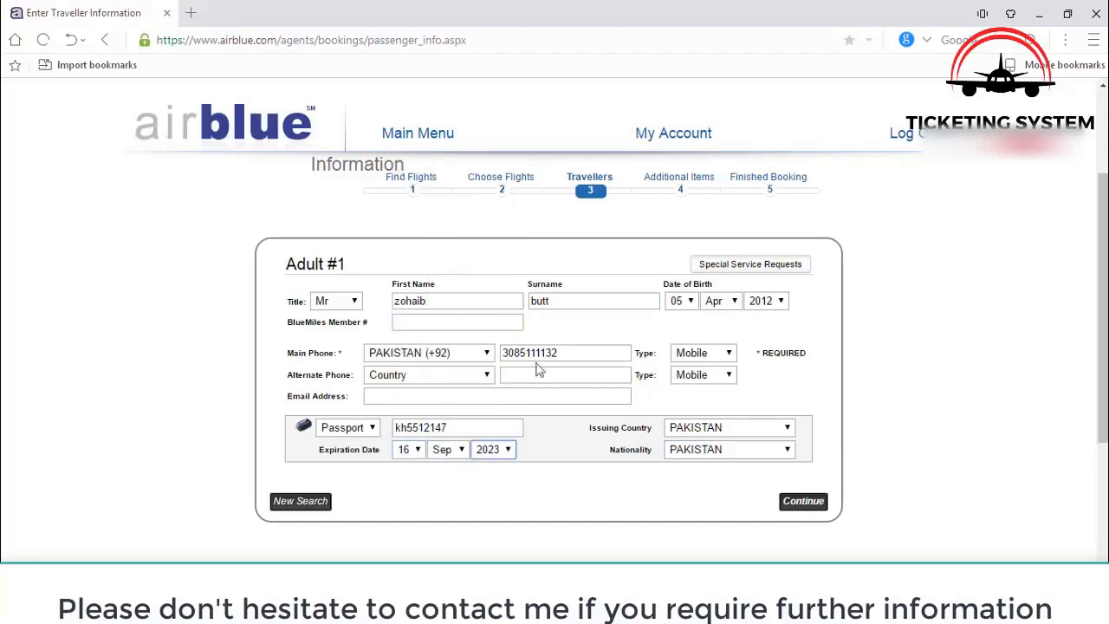
pyautogui.click(803, 501)
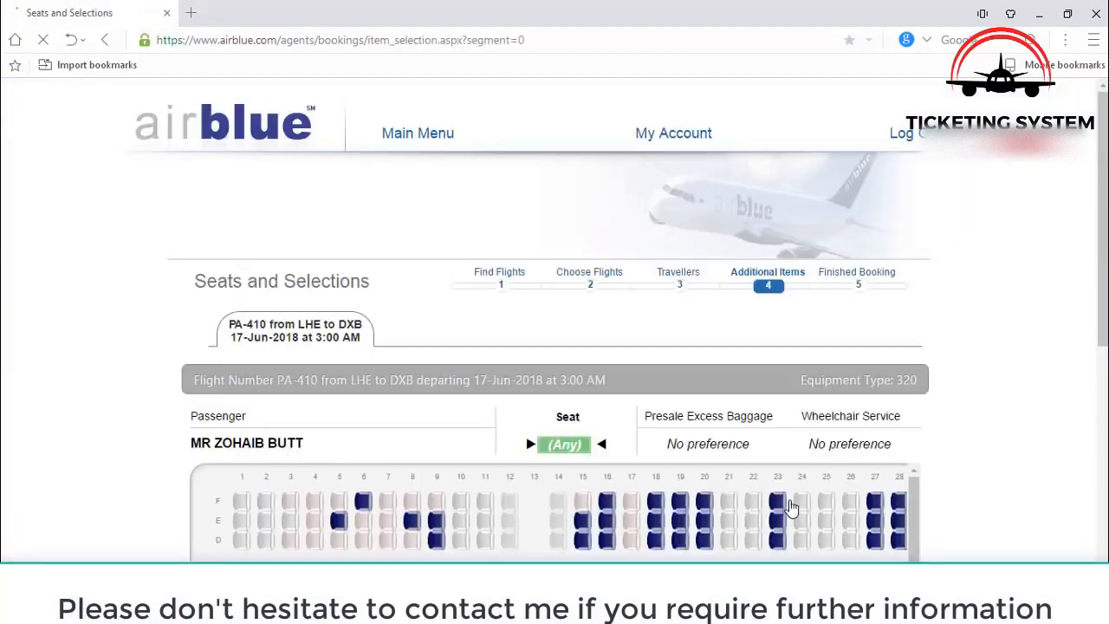
# - Scroll down to view the PA-410 Economy seat map, leaving the seat as Any
pyautogui.scroll(-3, 970, 476)
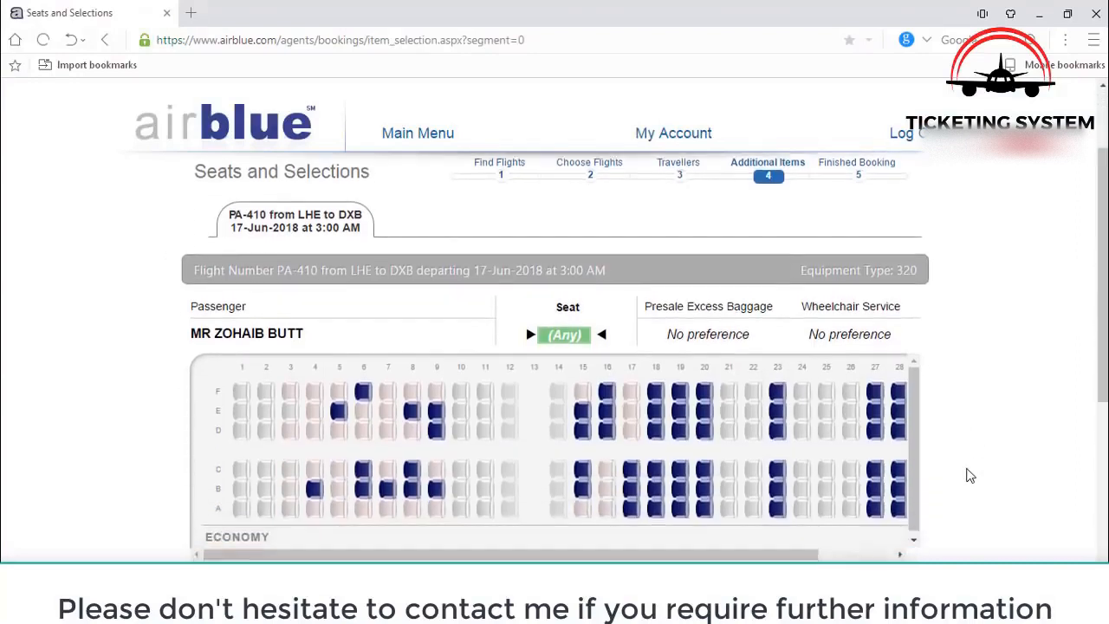
pyautogui.scroll(-1, 971, 476)
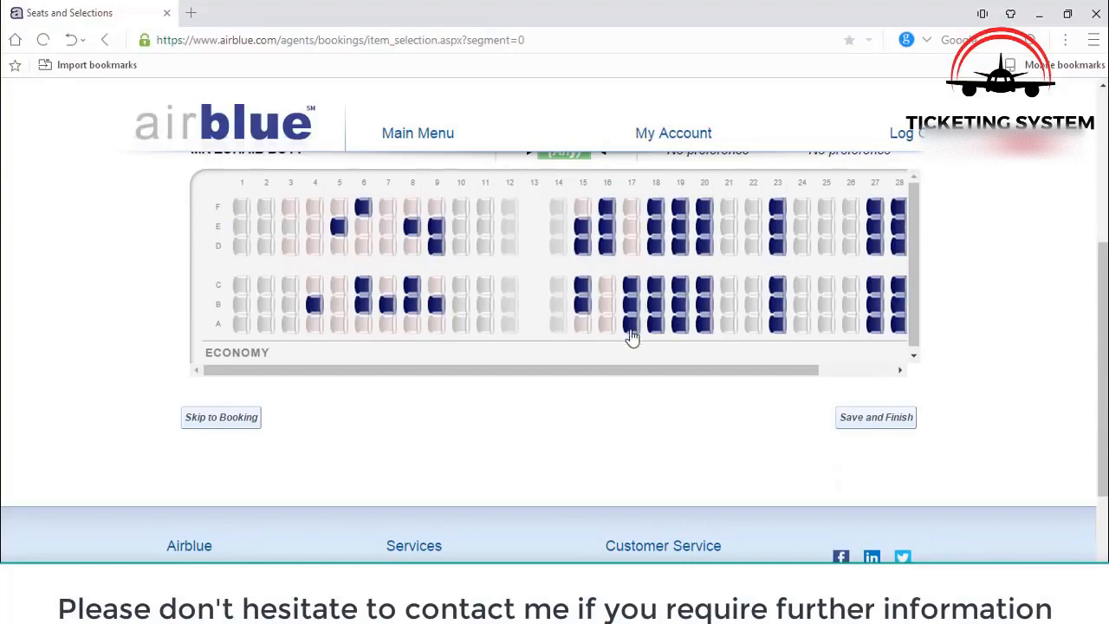
# - Save and finish the booking, then review the booking reference and Lahore–Dubai itinerary
pyautogui.click(884, 421)
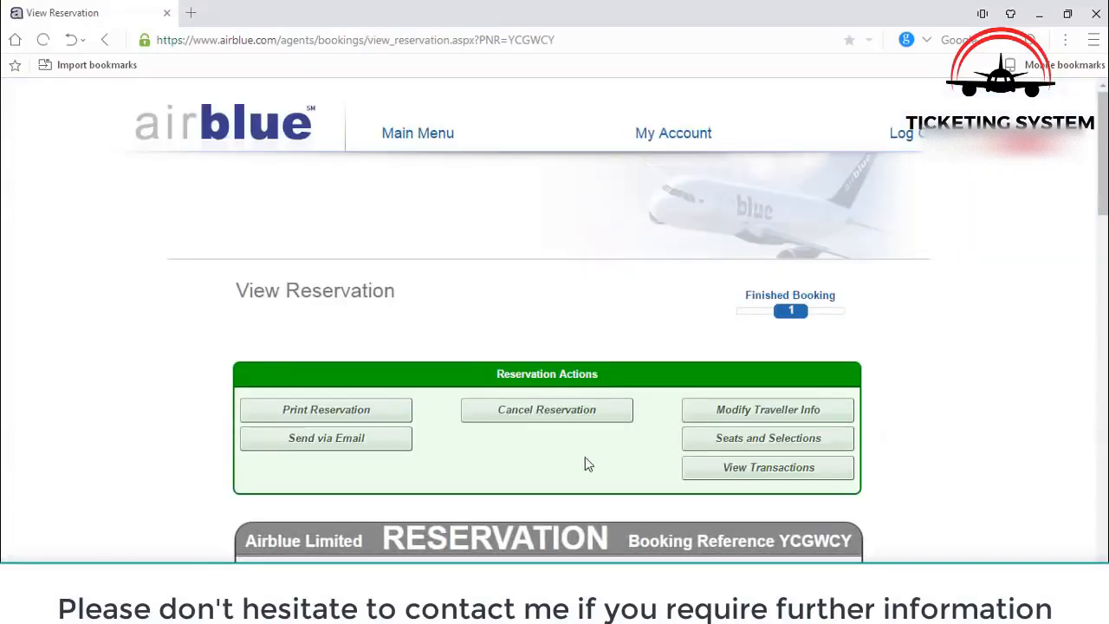
pyautogui.scroll(-3, 585, 466)
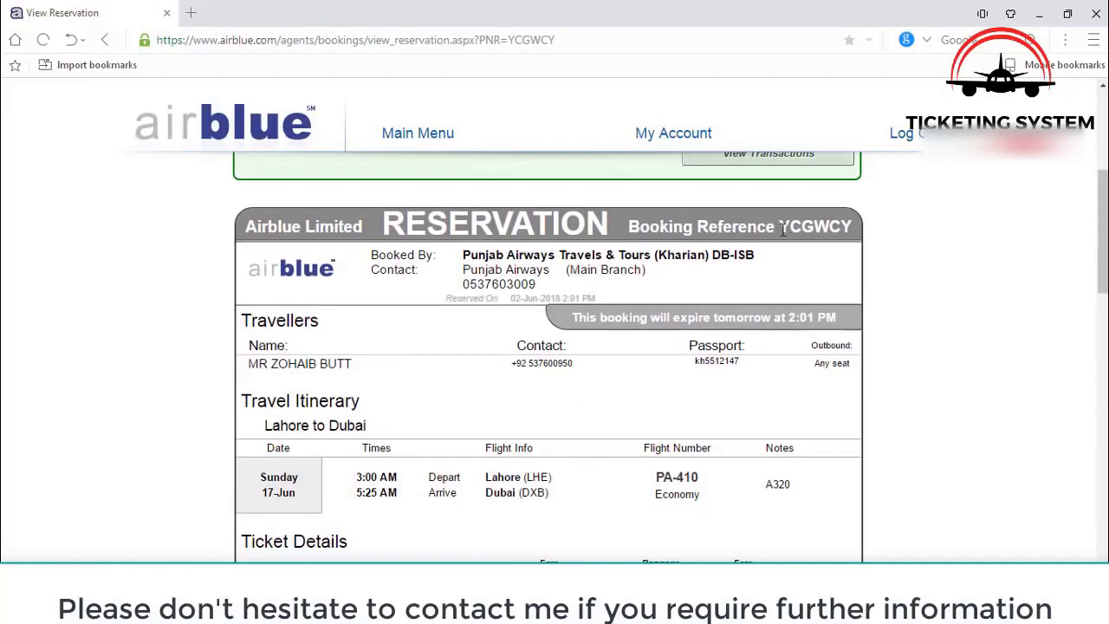
pyautogui.moveTo(781, 229); pyautogui.dragTo(859, 229)
pyautogui.click(860, 228)
pyautogui.scroll(2, 839, 324)
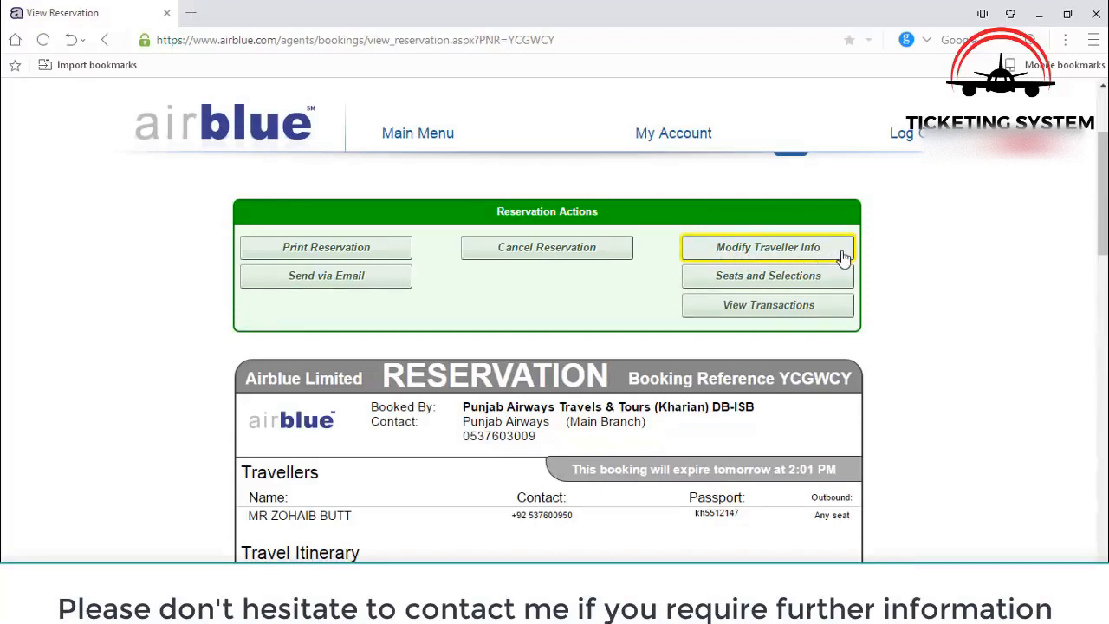
pyautogui.scroll(-1, 825, 544)
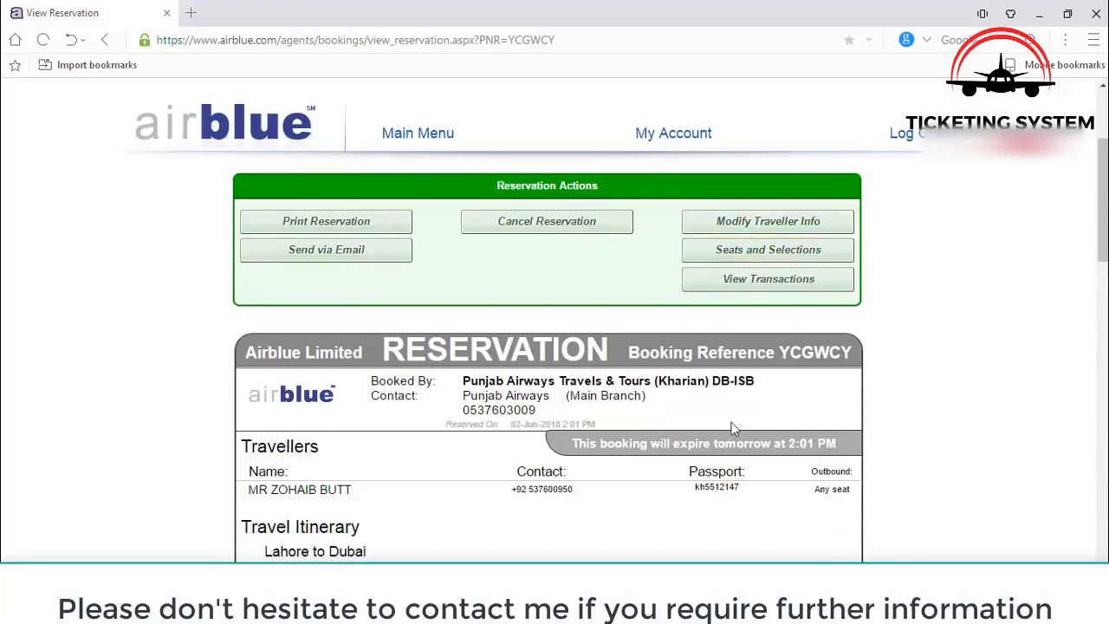
# - Display the reservation's pending UNPAID transaction of PKR 19,496, including 5,000 taxes and 3,888 fees
pyautogui.click(784, 286)
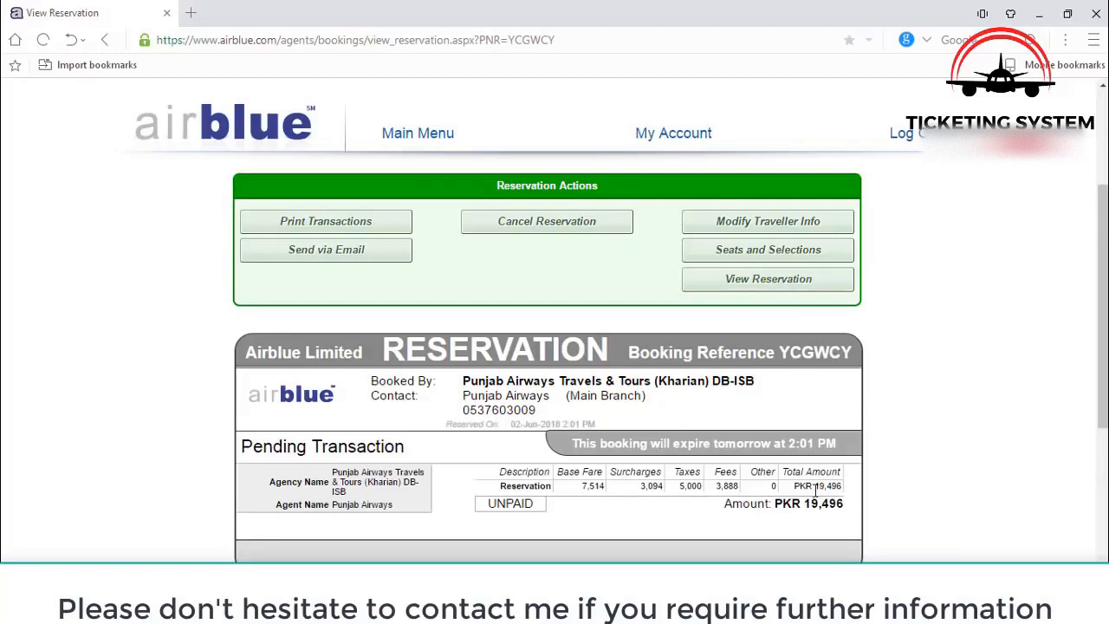